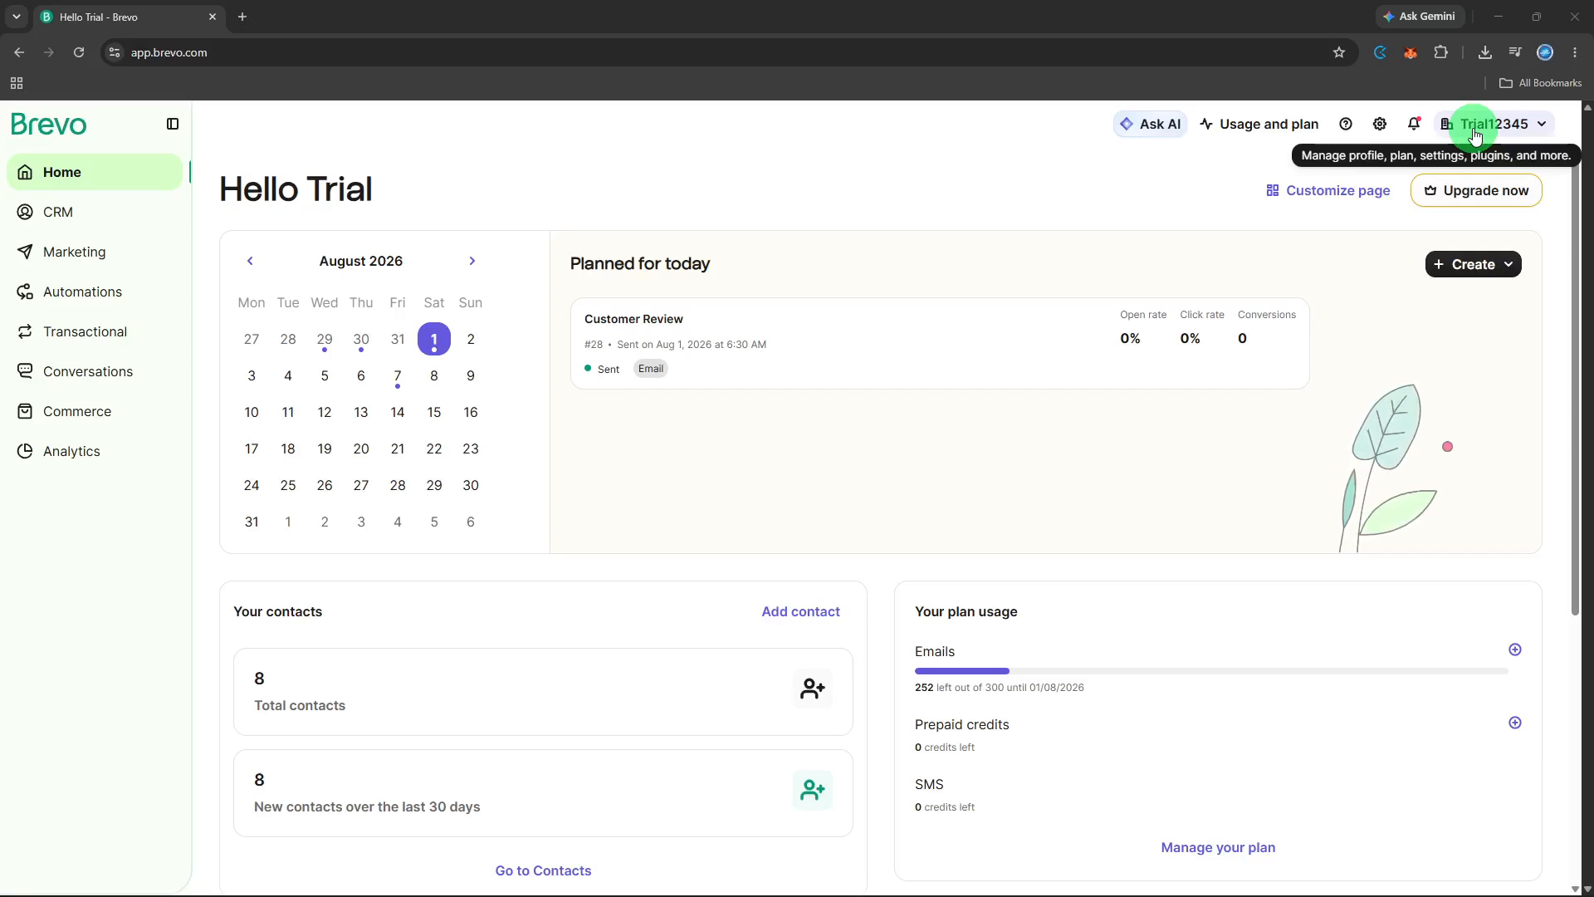
- Start a new automation from scratch in the Automations workflows
left_click(96, 295)
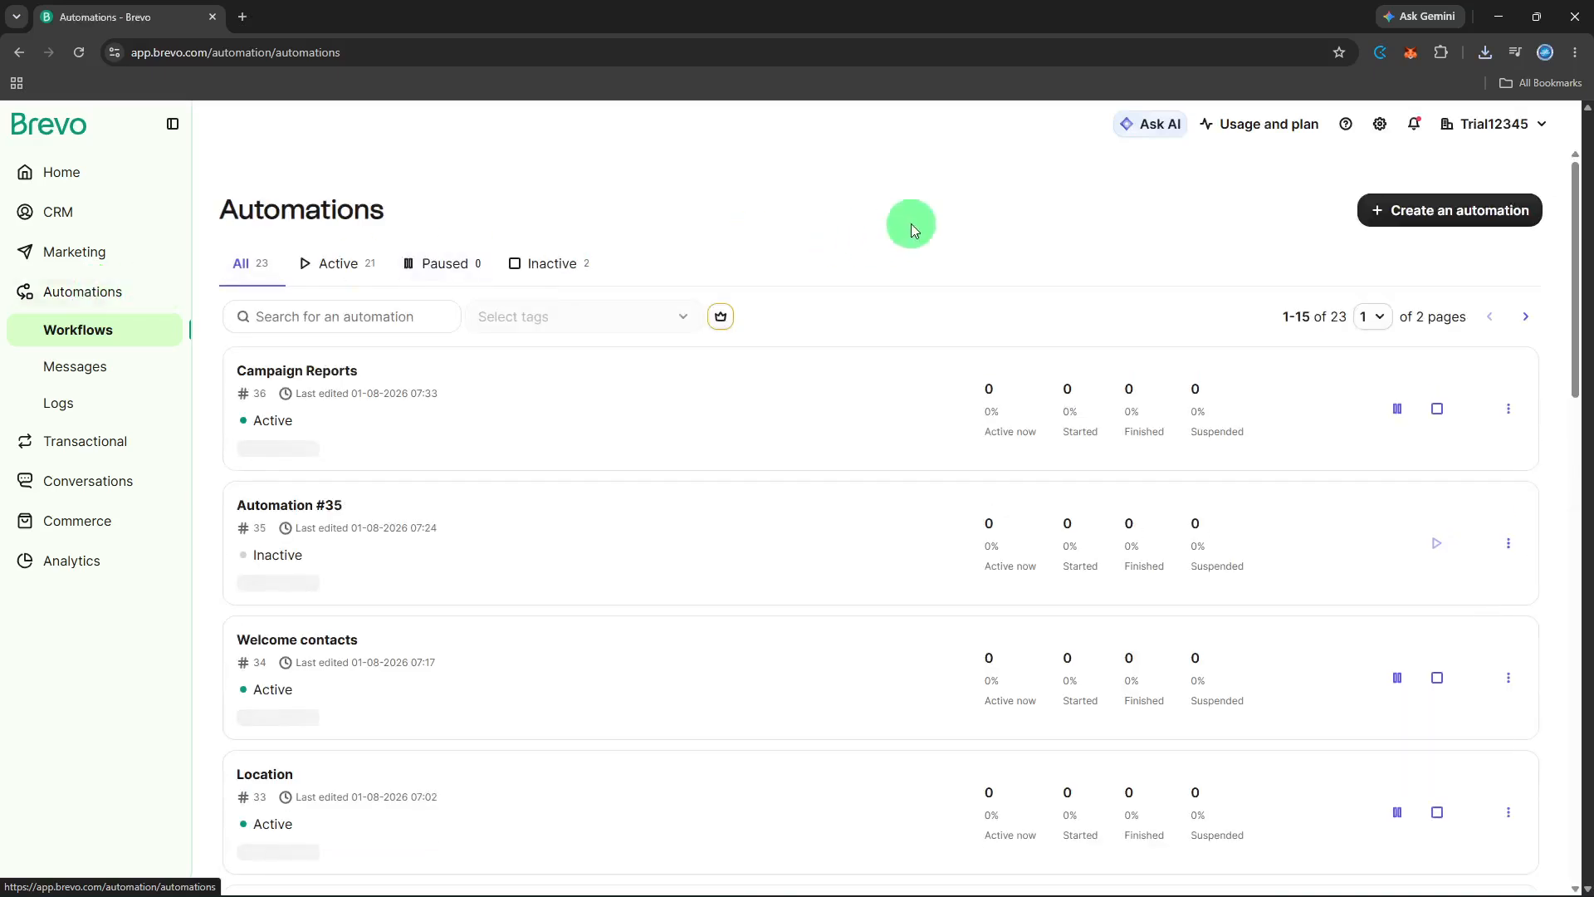
left_click(1374, 198)
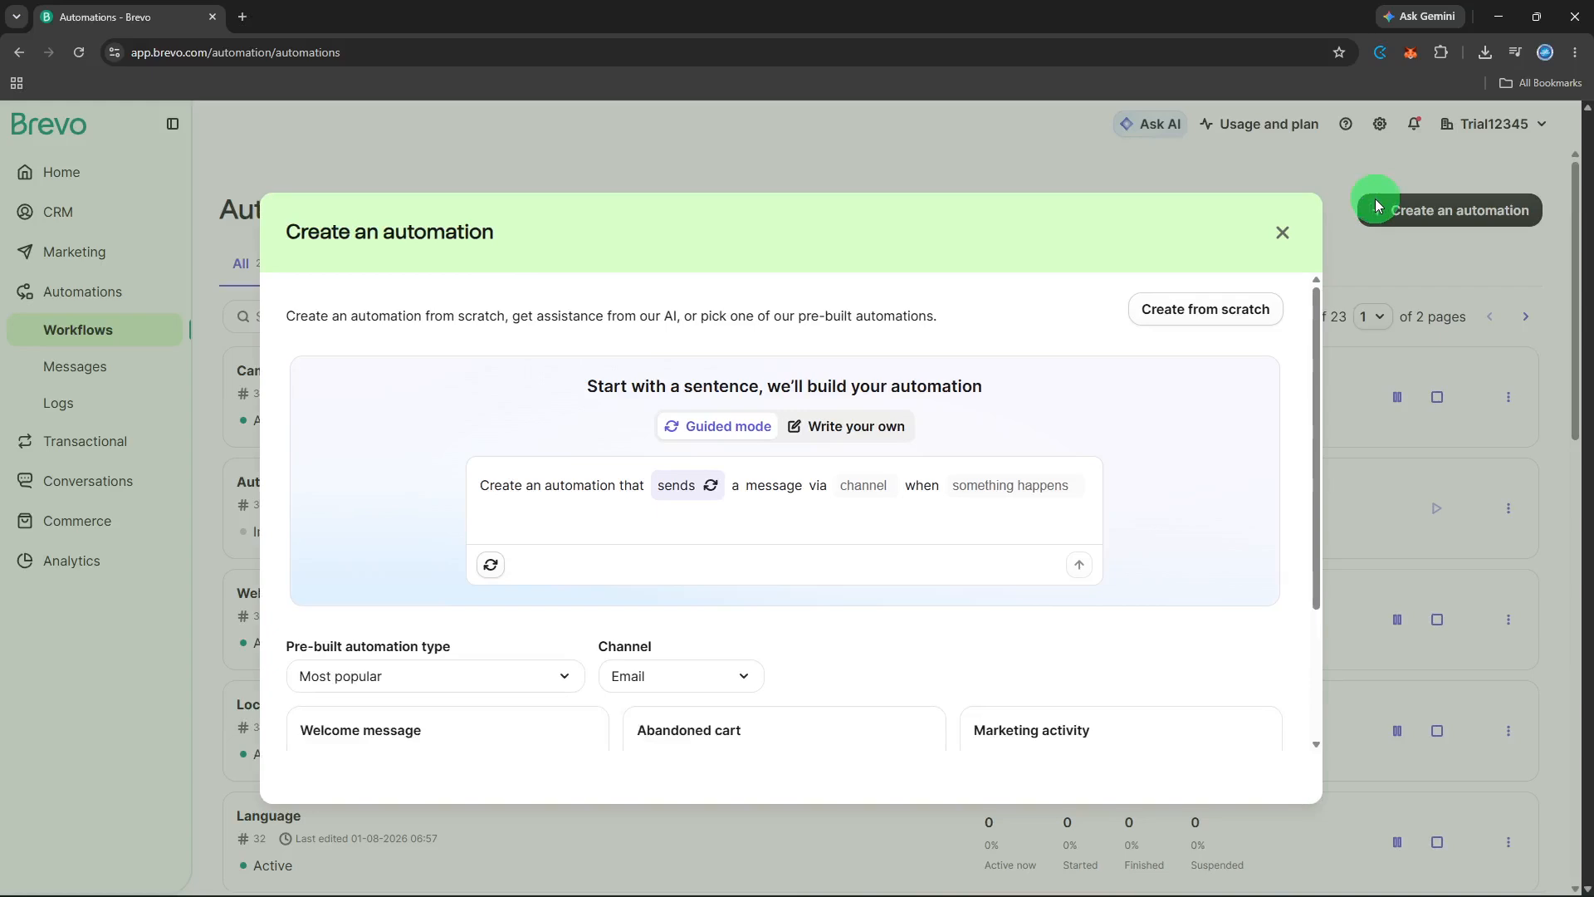
left_click(1200, 314)
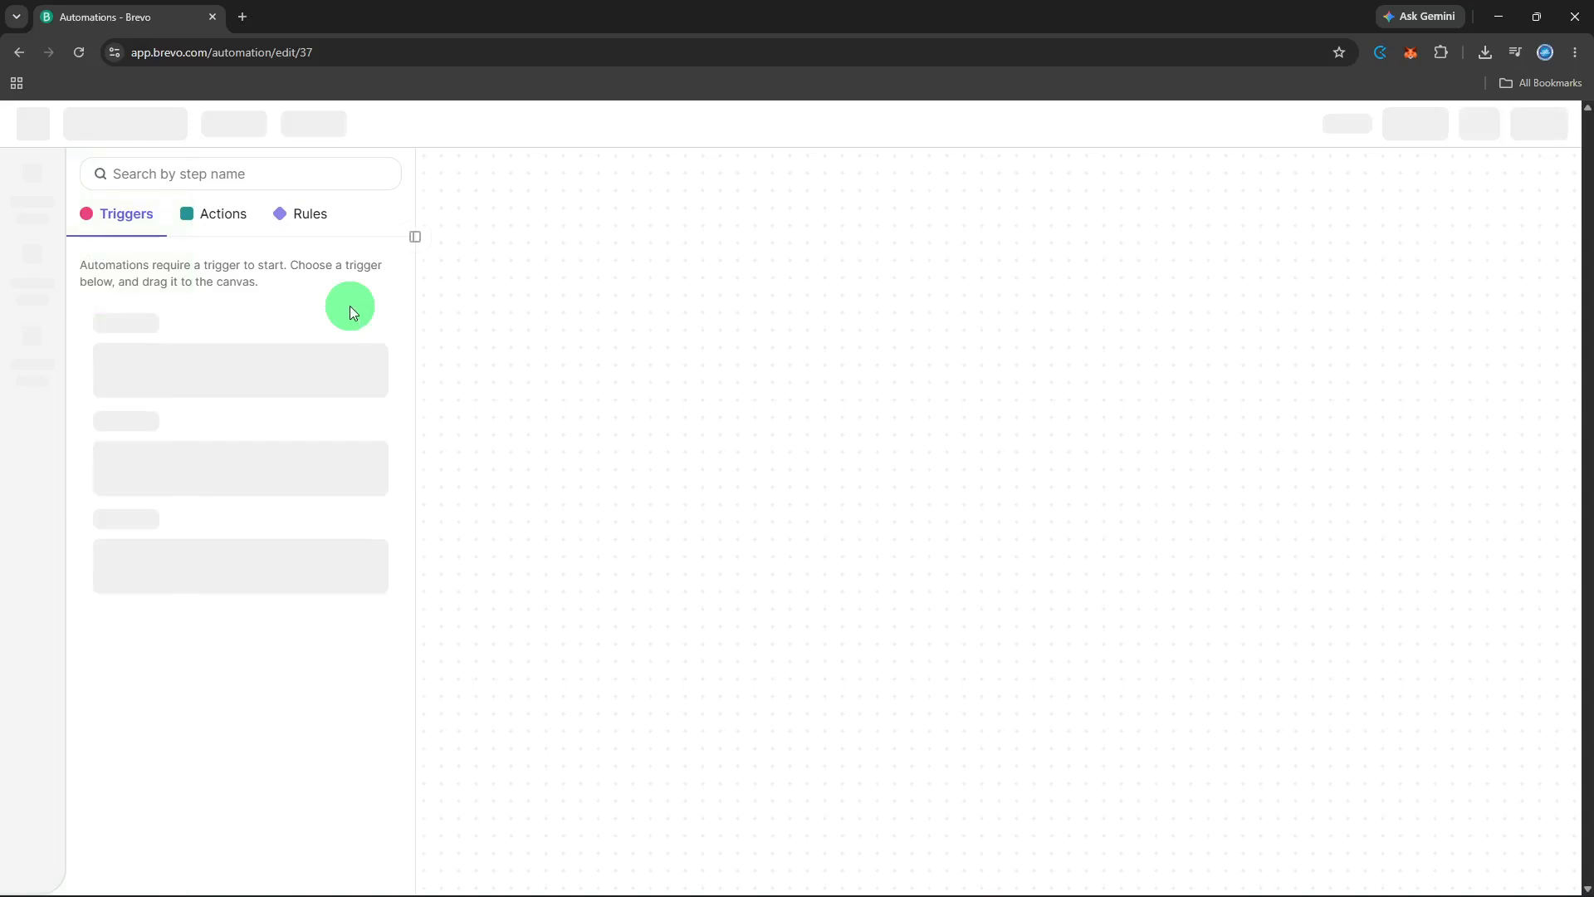
- Rename the new automation as "Abandoned signup"
left_click(151, 136)
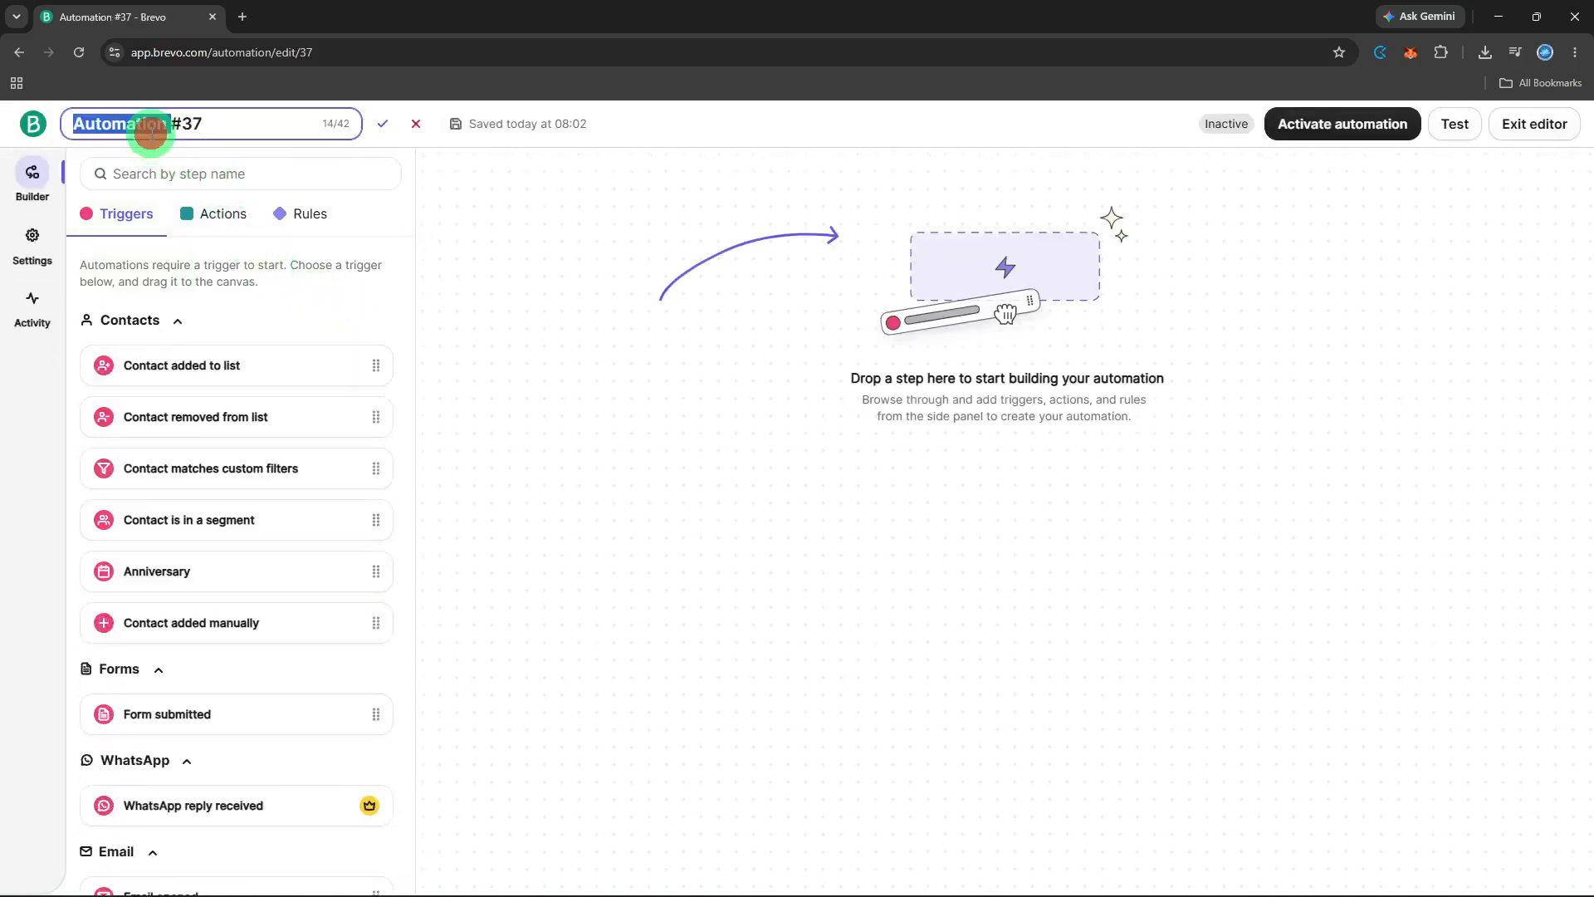
key("BackSpace")
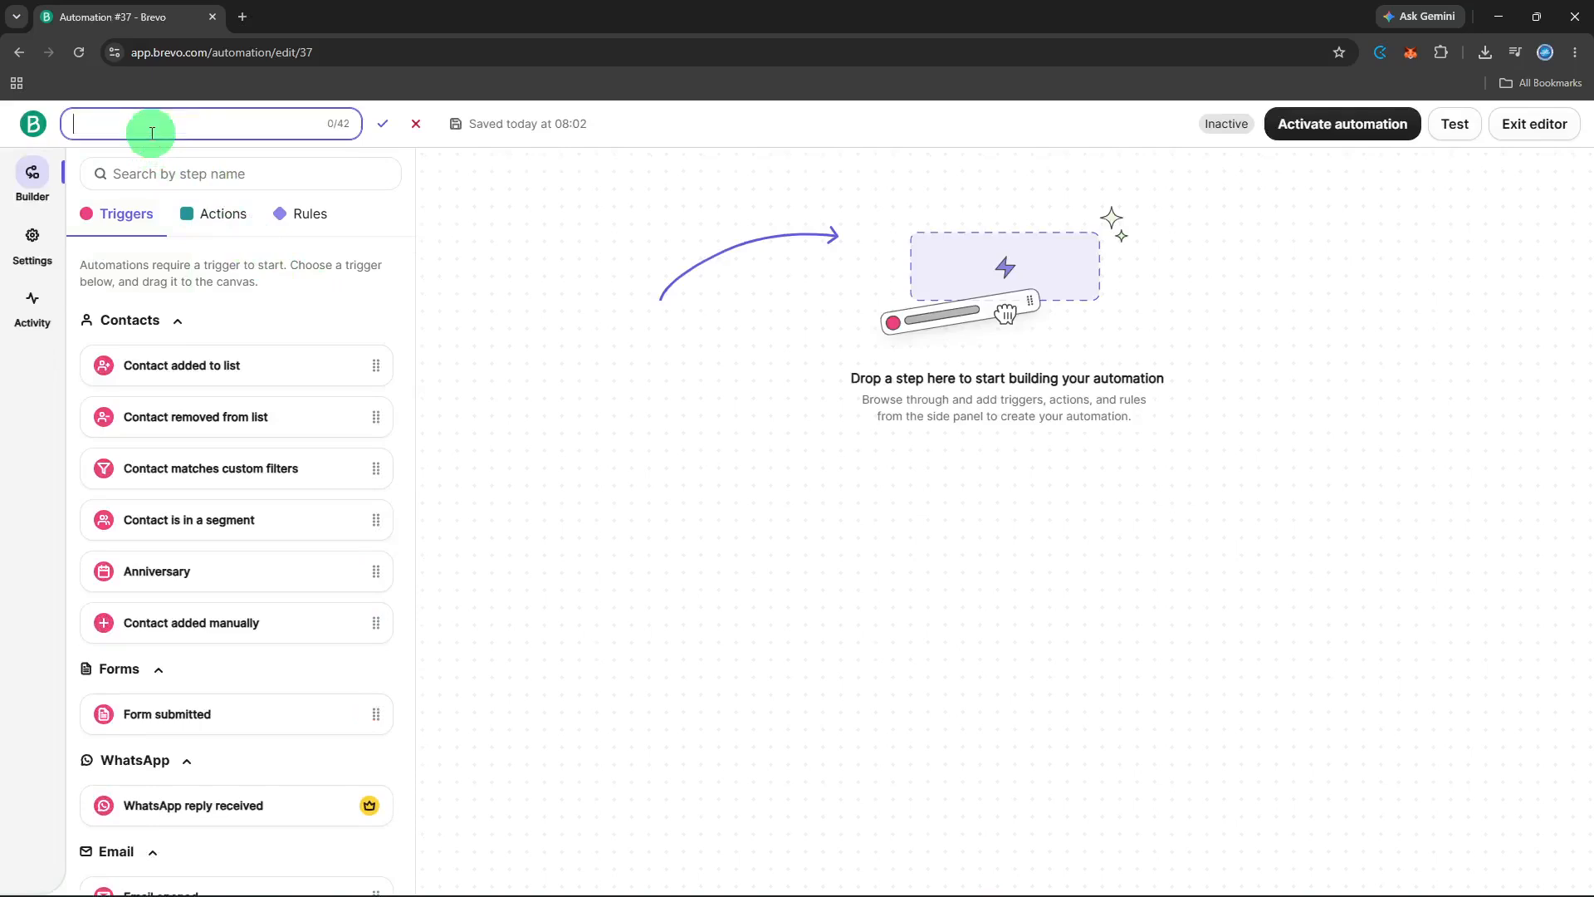
type("Abandoned signup")
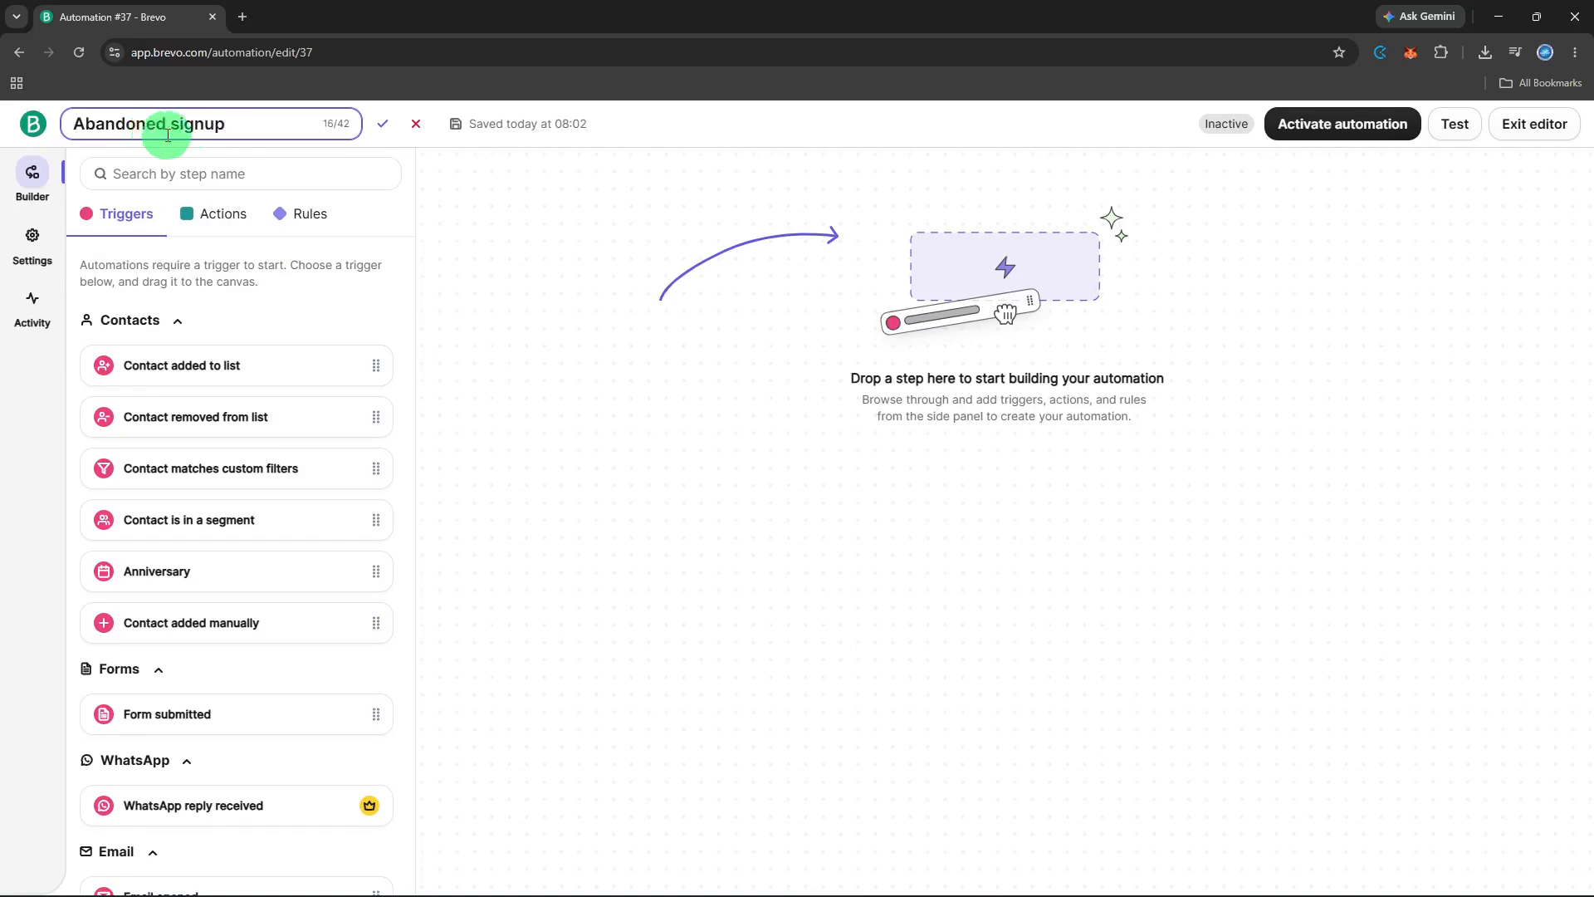
left_click(373, 126)
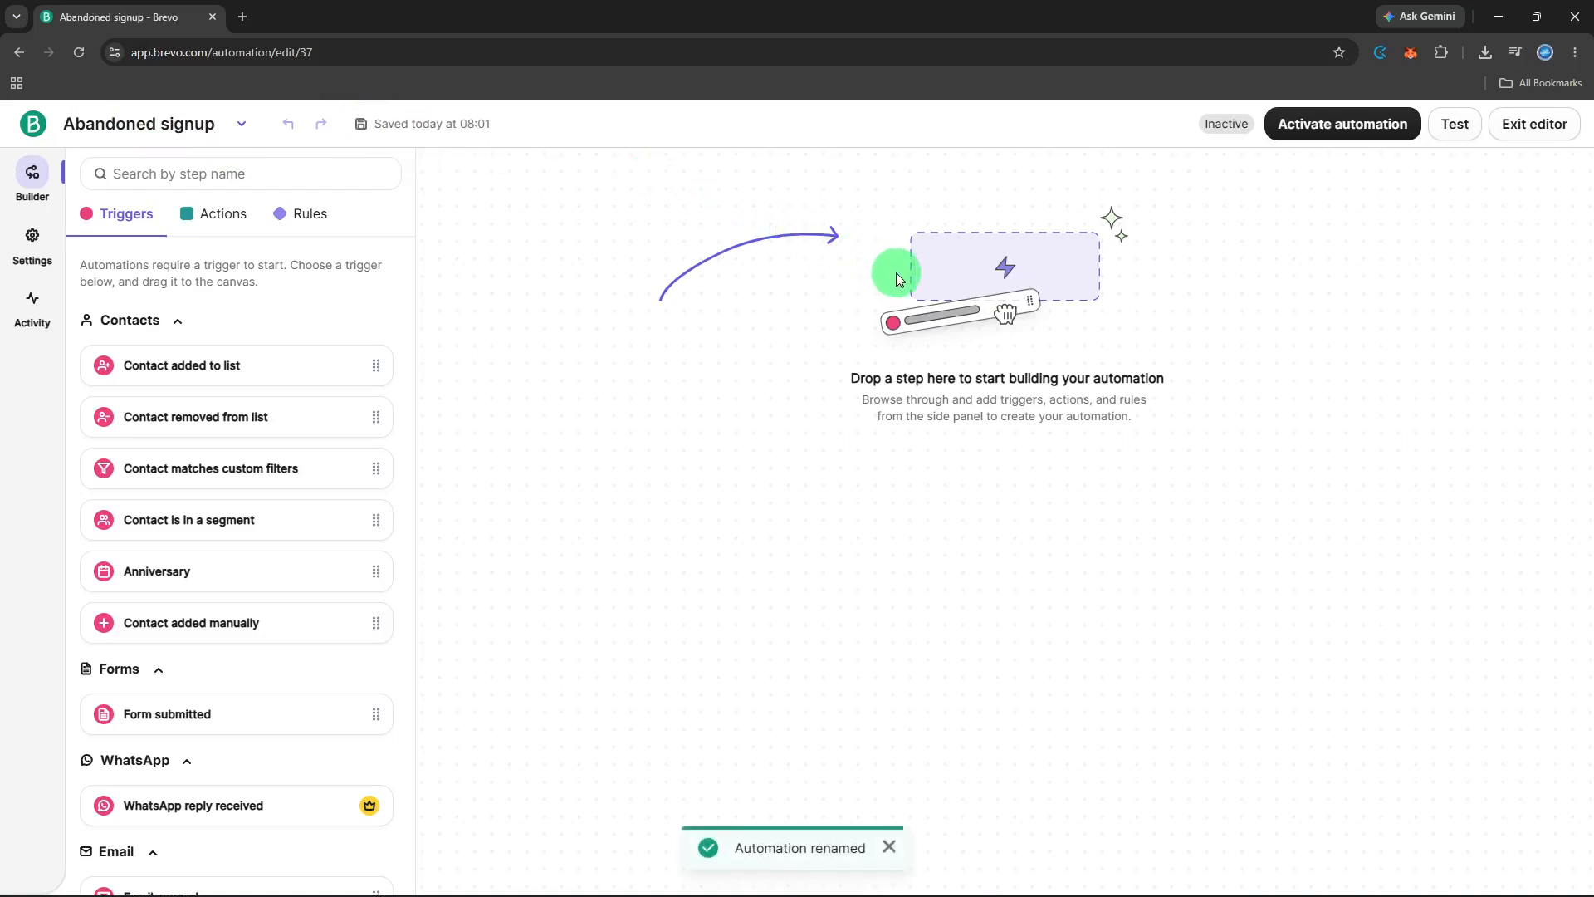
- Add a "Contact added to list" trigger using the list "Contacts involved in conversations #4" from the Conversations contacts folder, and save it
left_click(974, 283)
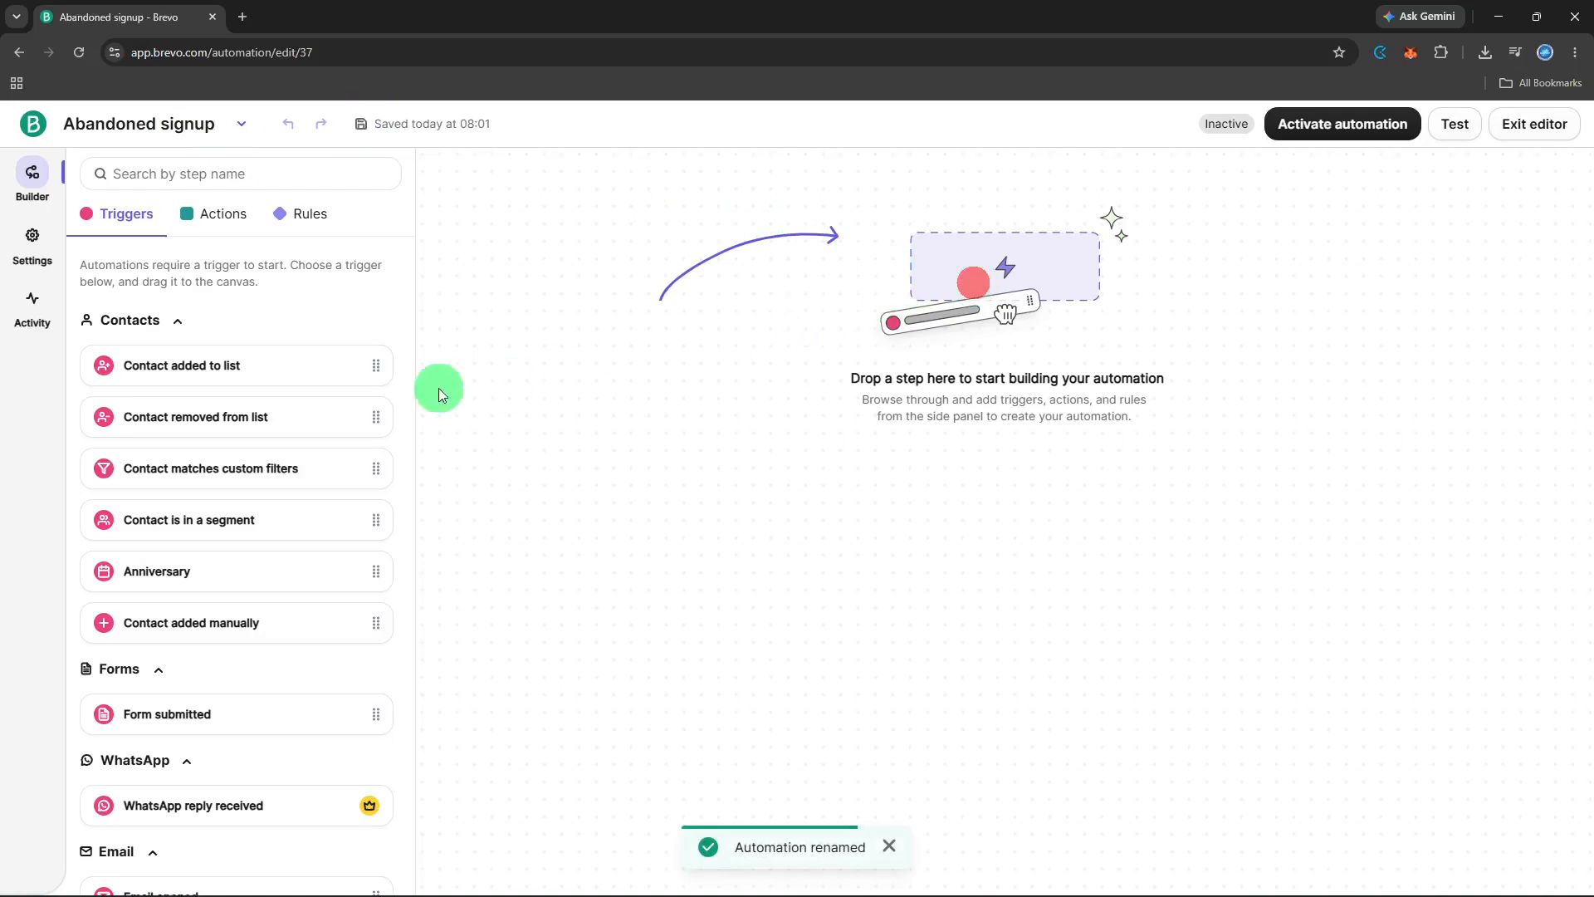
left_click(279, 349)
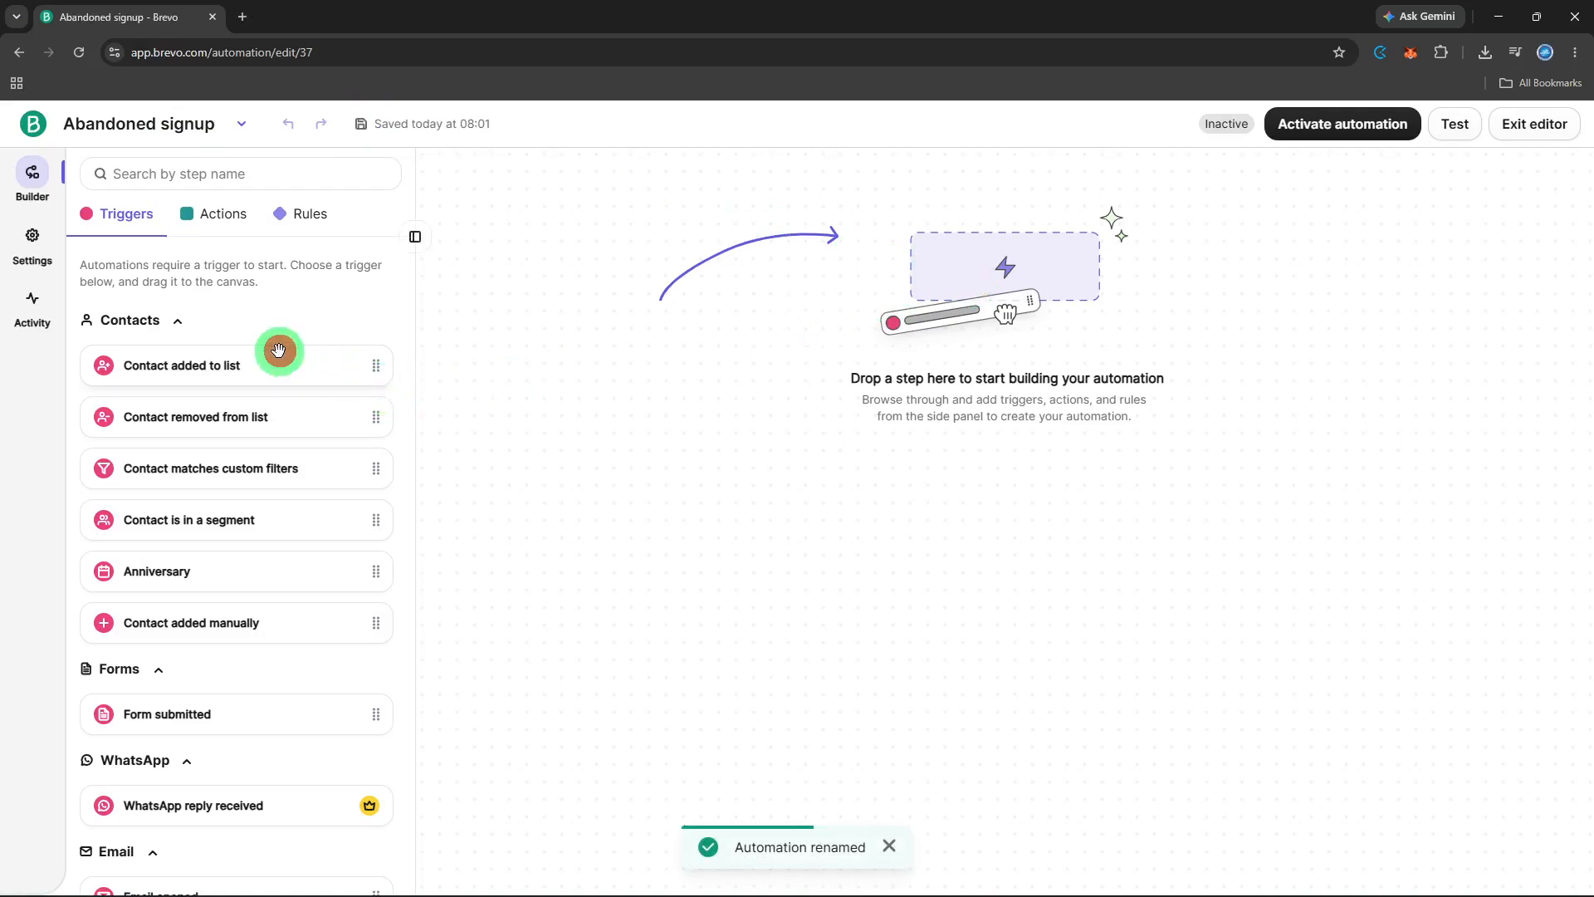
left_click_drag(279, 350, 972, 376)
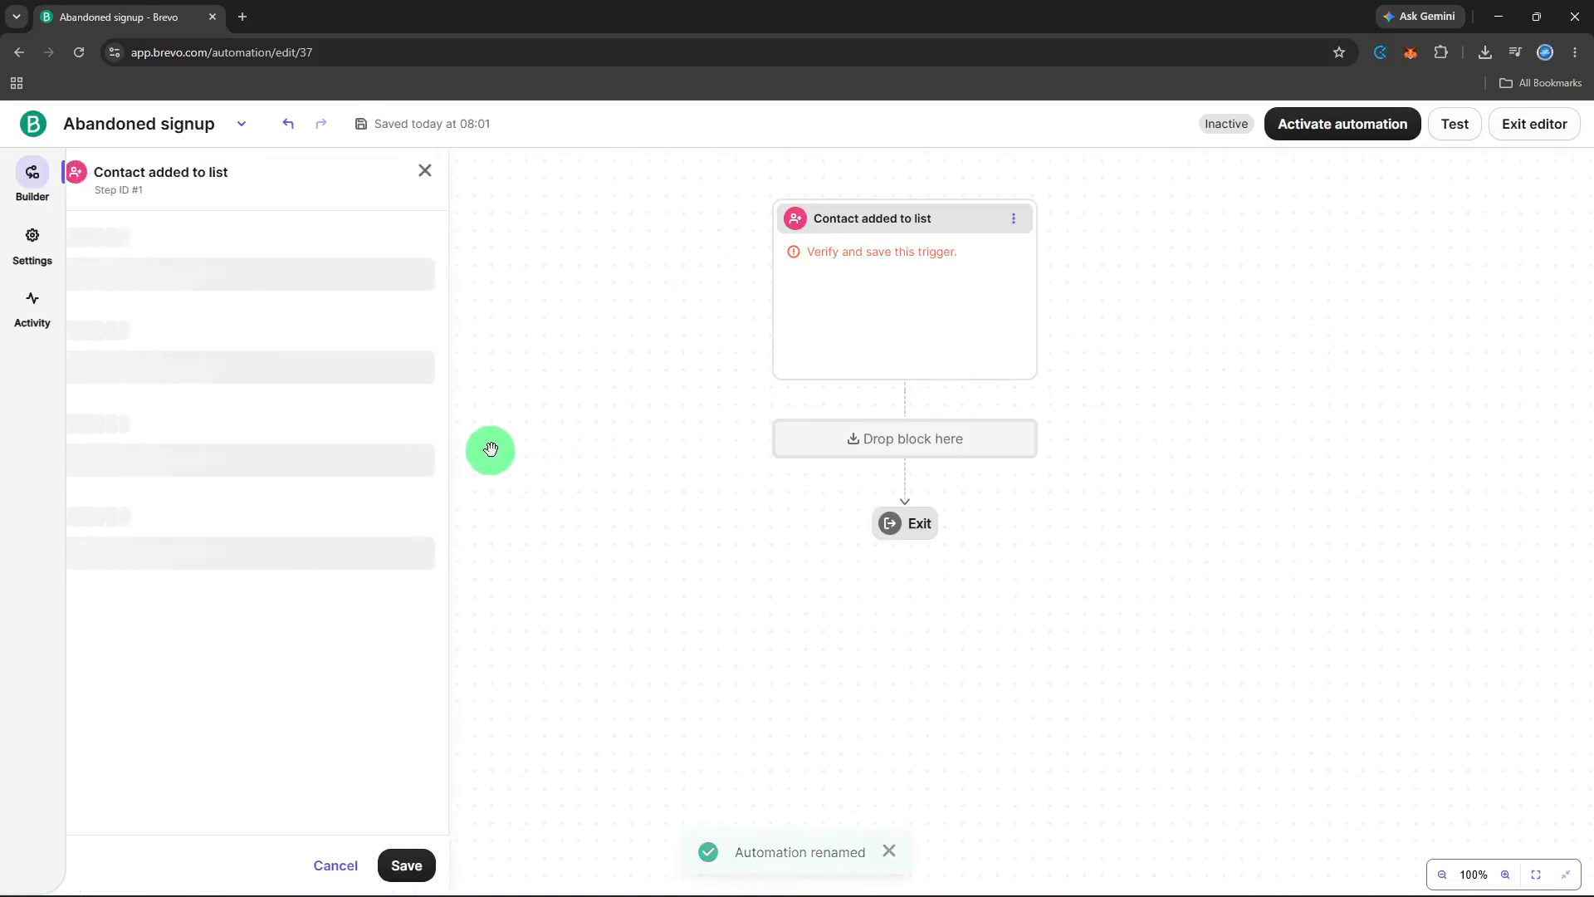
left_click(342, 276)
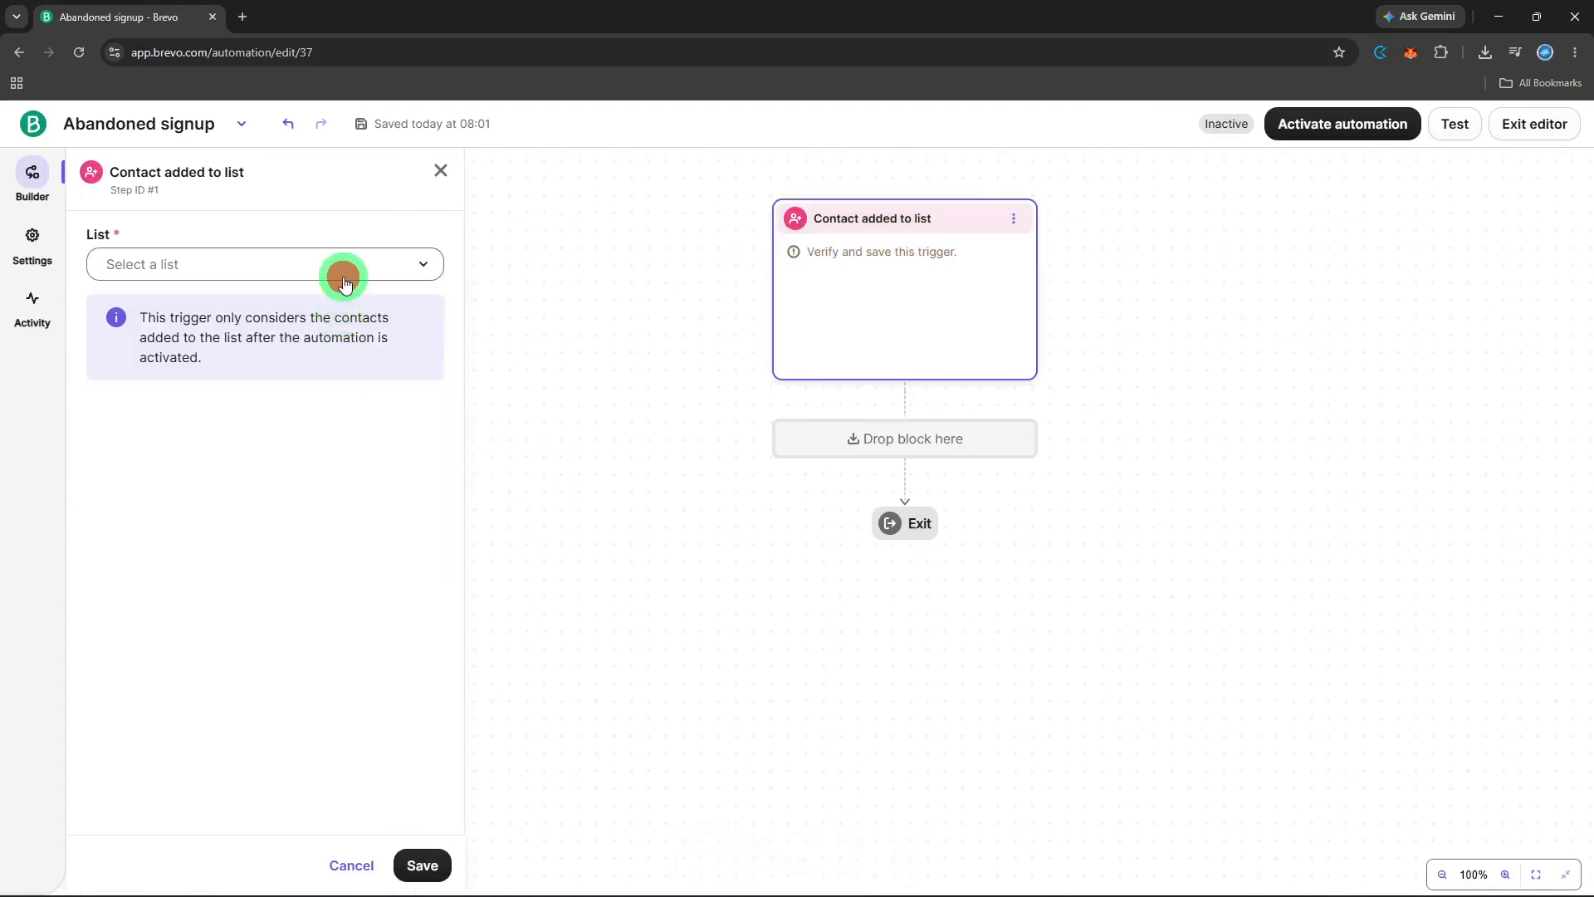
left_click(314, 344)
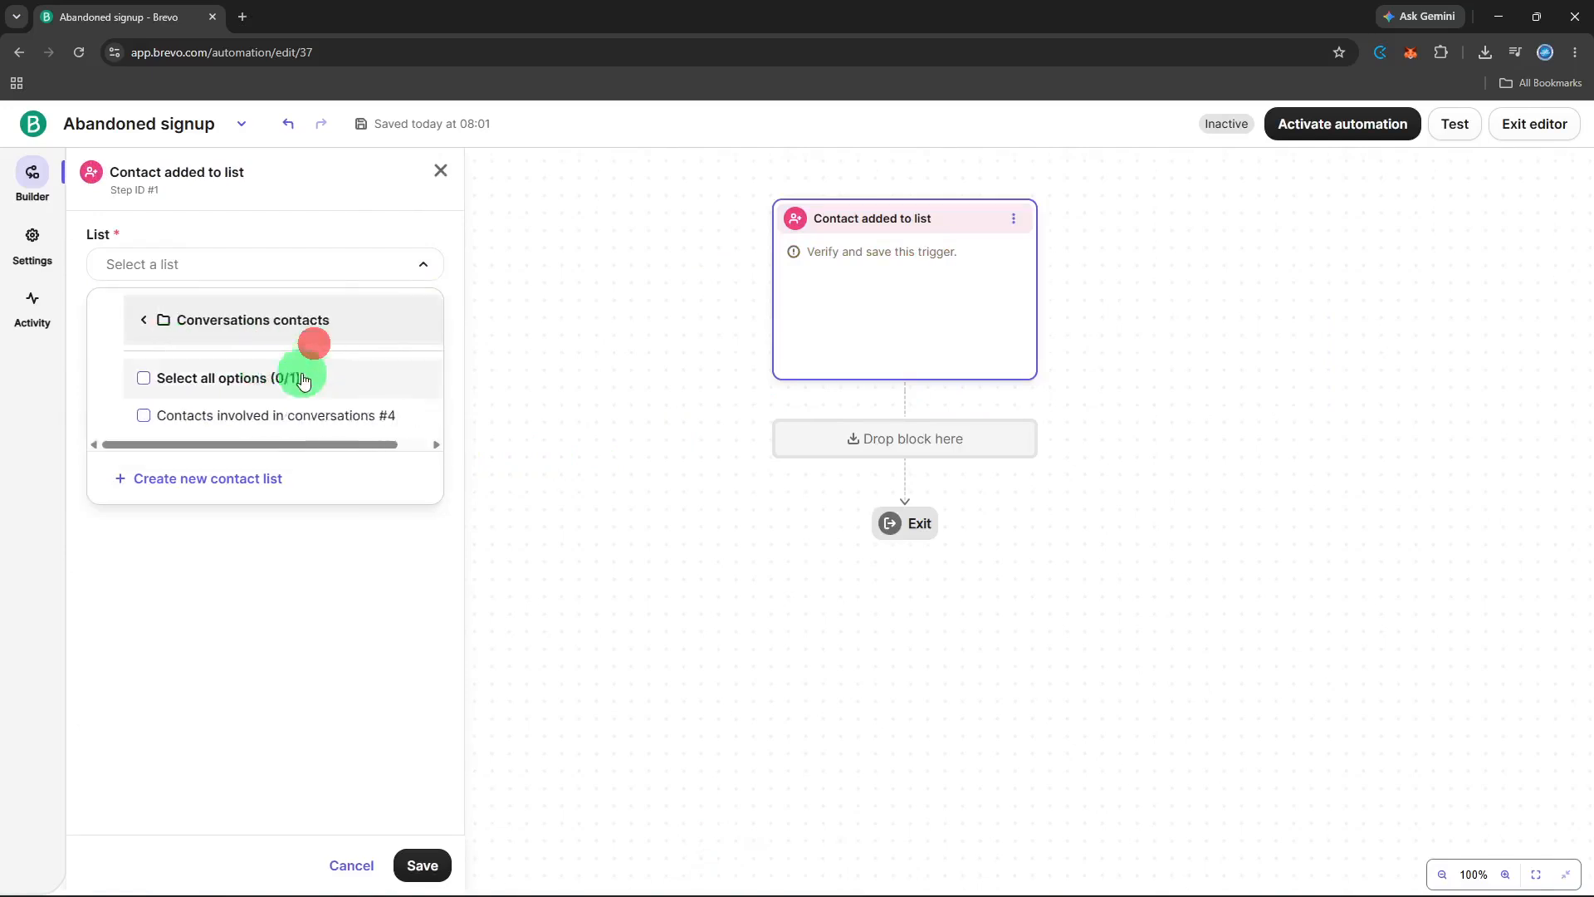
left_click(284, 410)
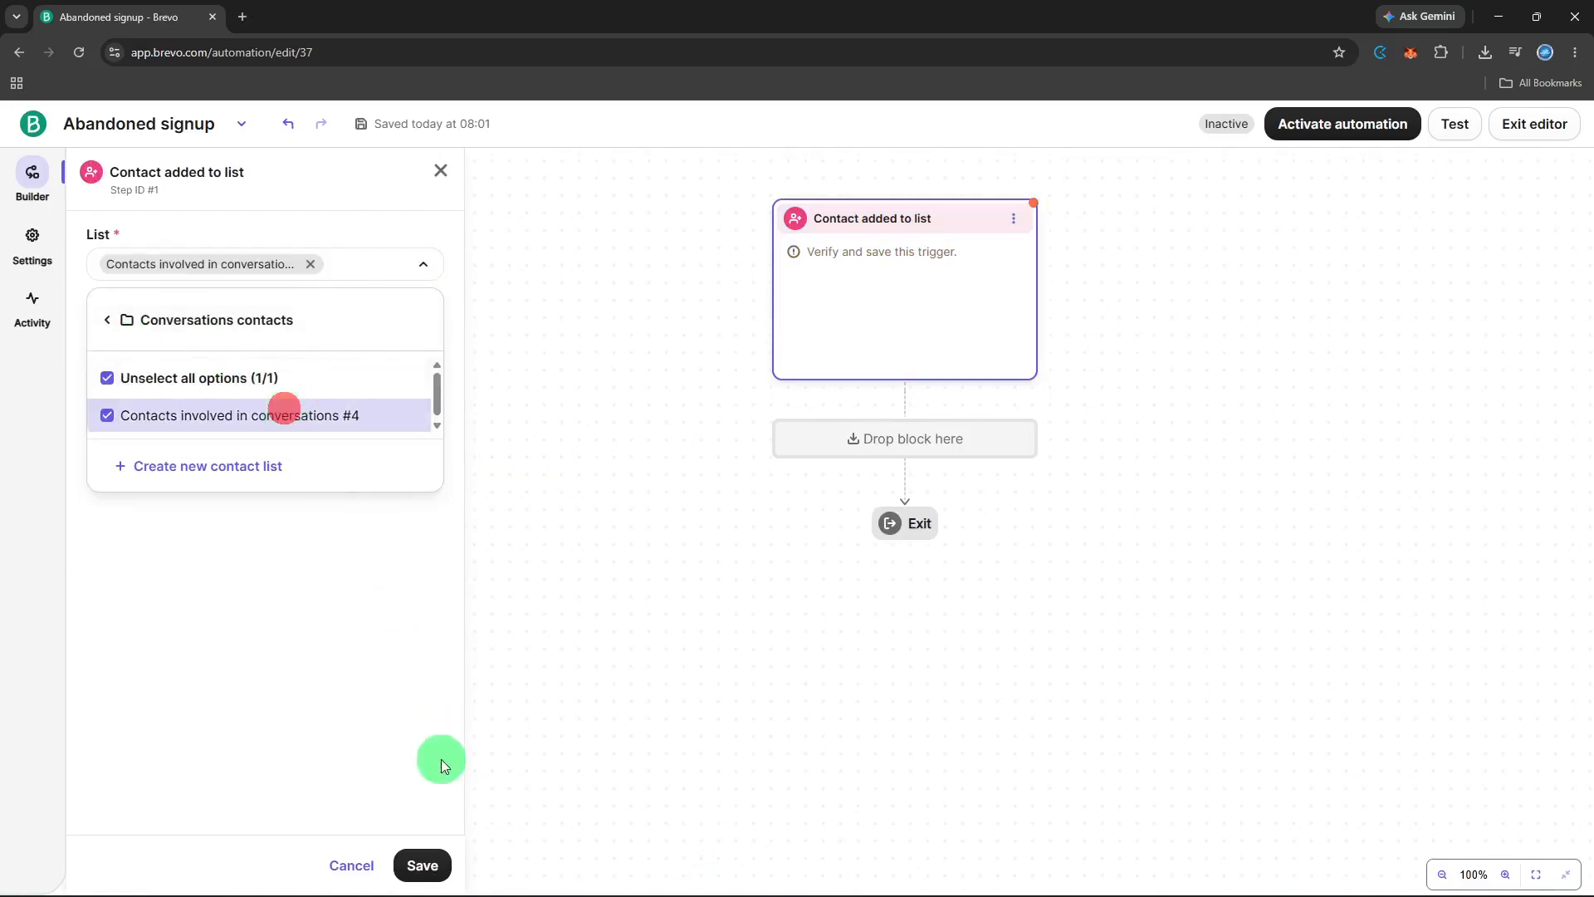
left_click(430, 841)
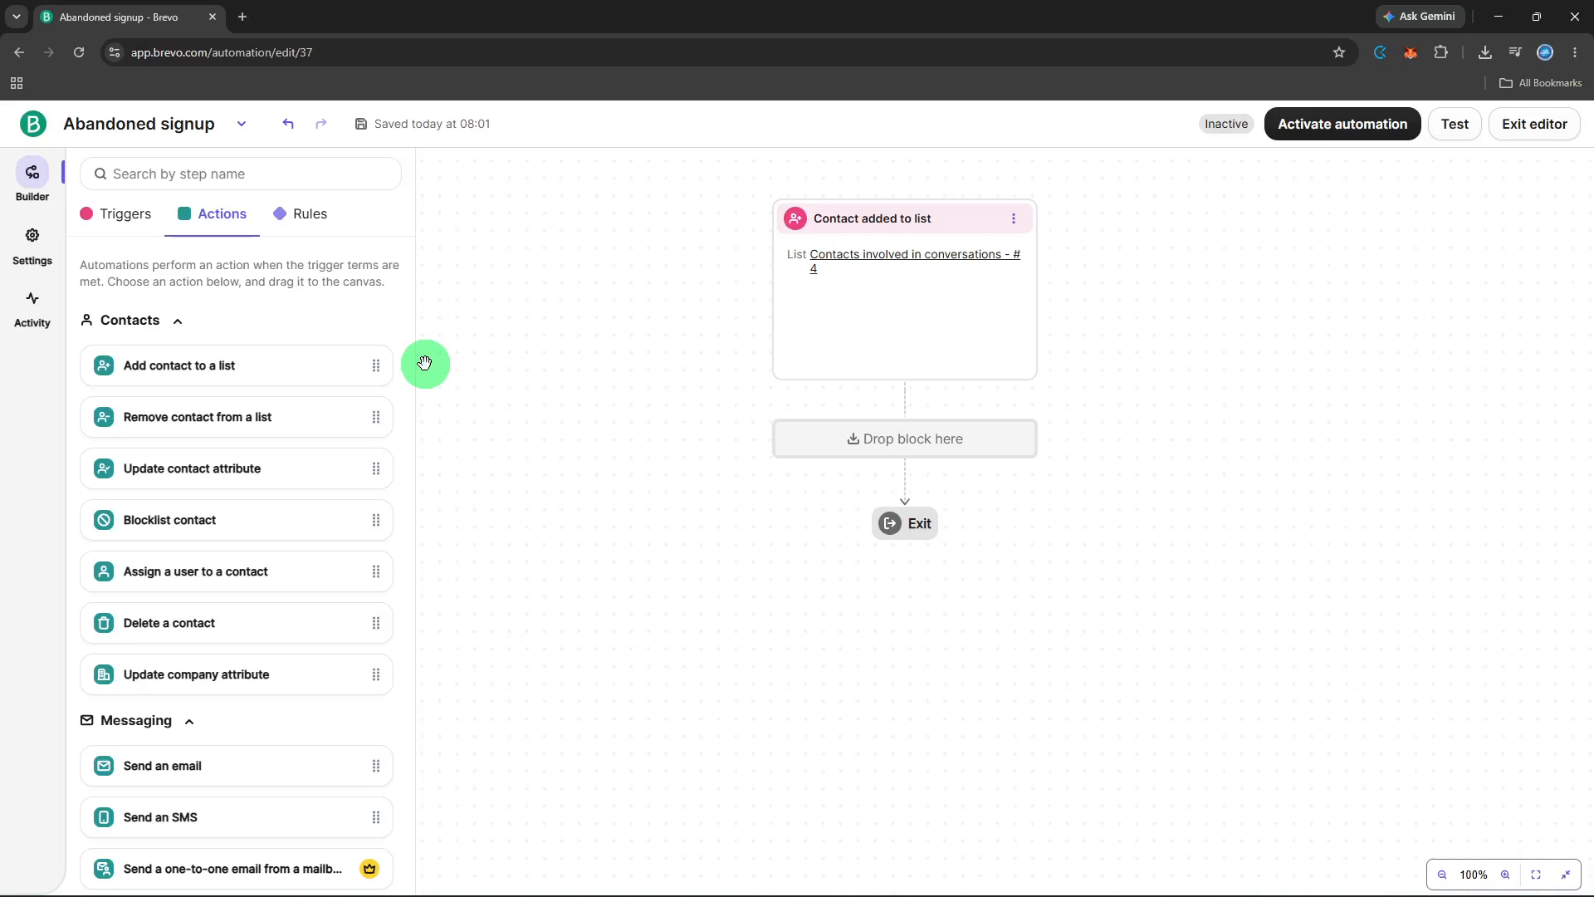
- Add a Time delay rule below the trigger with a wait of 1 hour, and save it
left_click(815, 440)
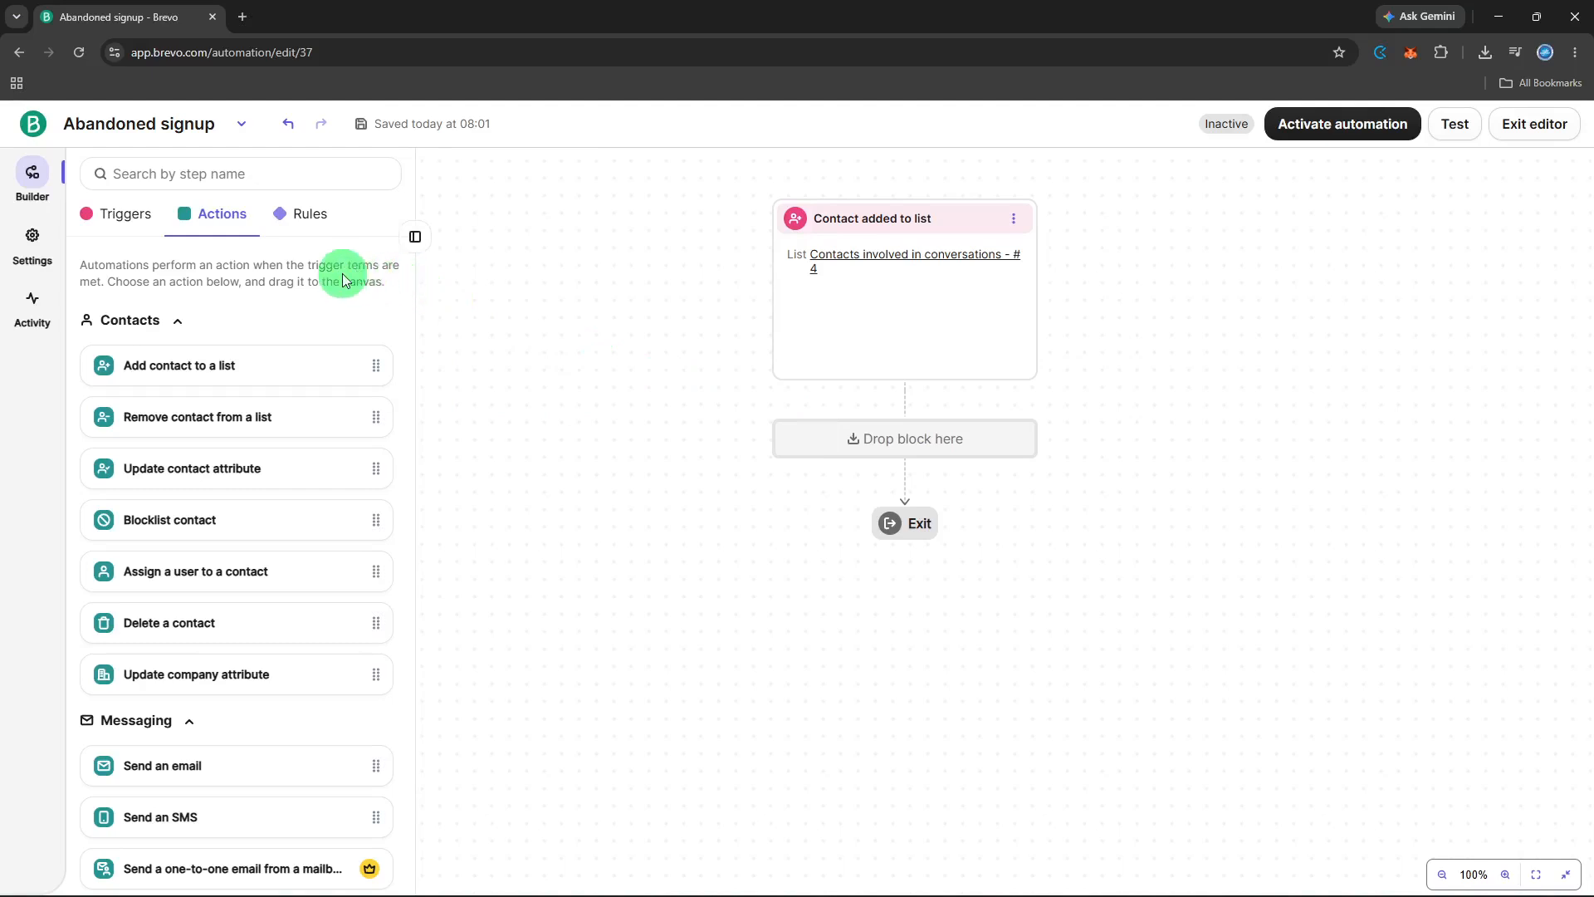
left_click(301, 237)
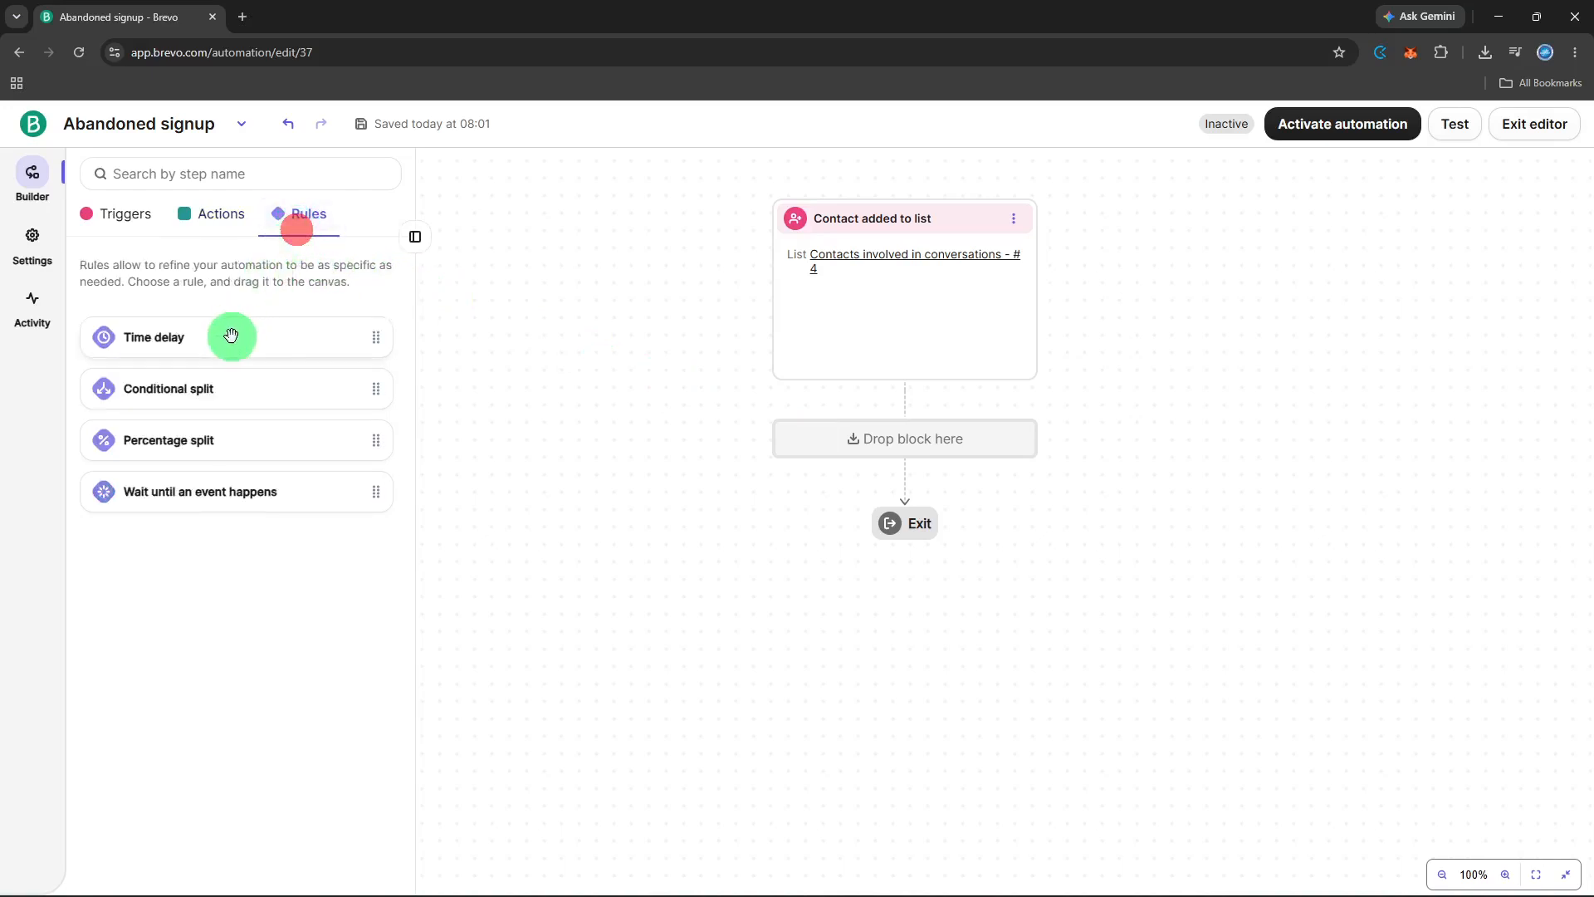
left_click_drag(242, 340, 837, 432)
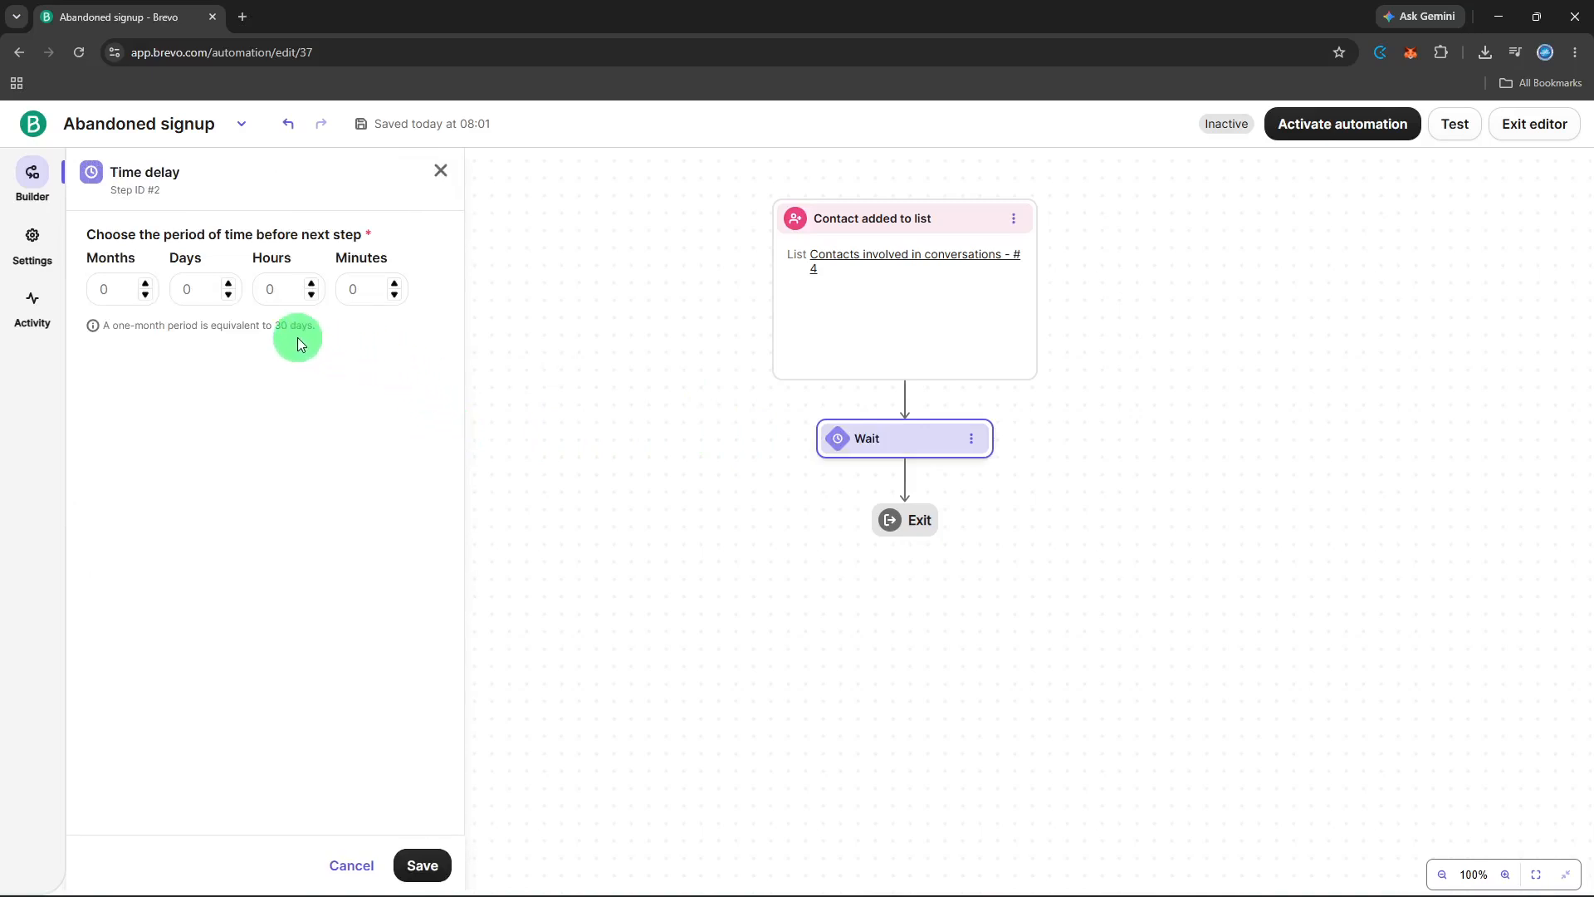
left_click(318, 289)
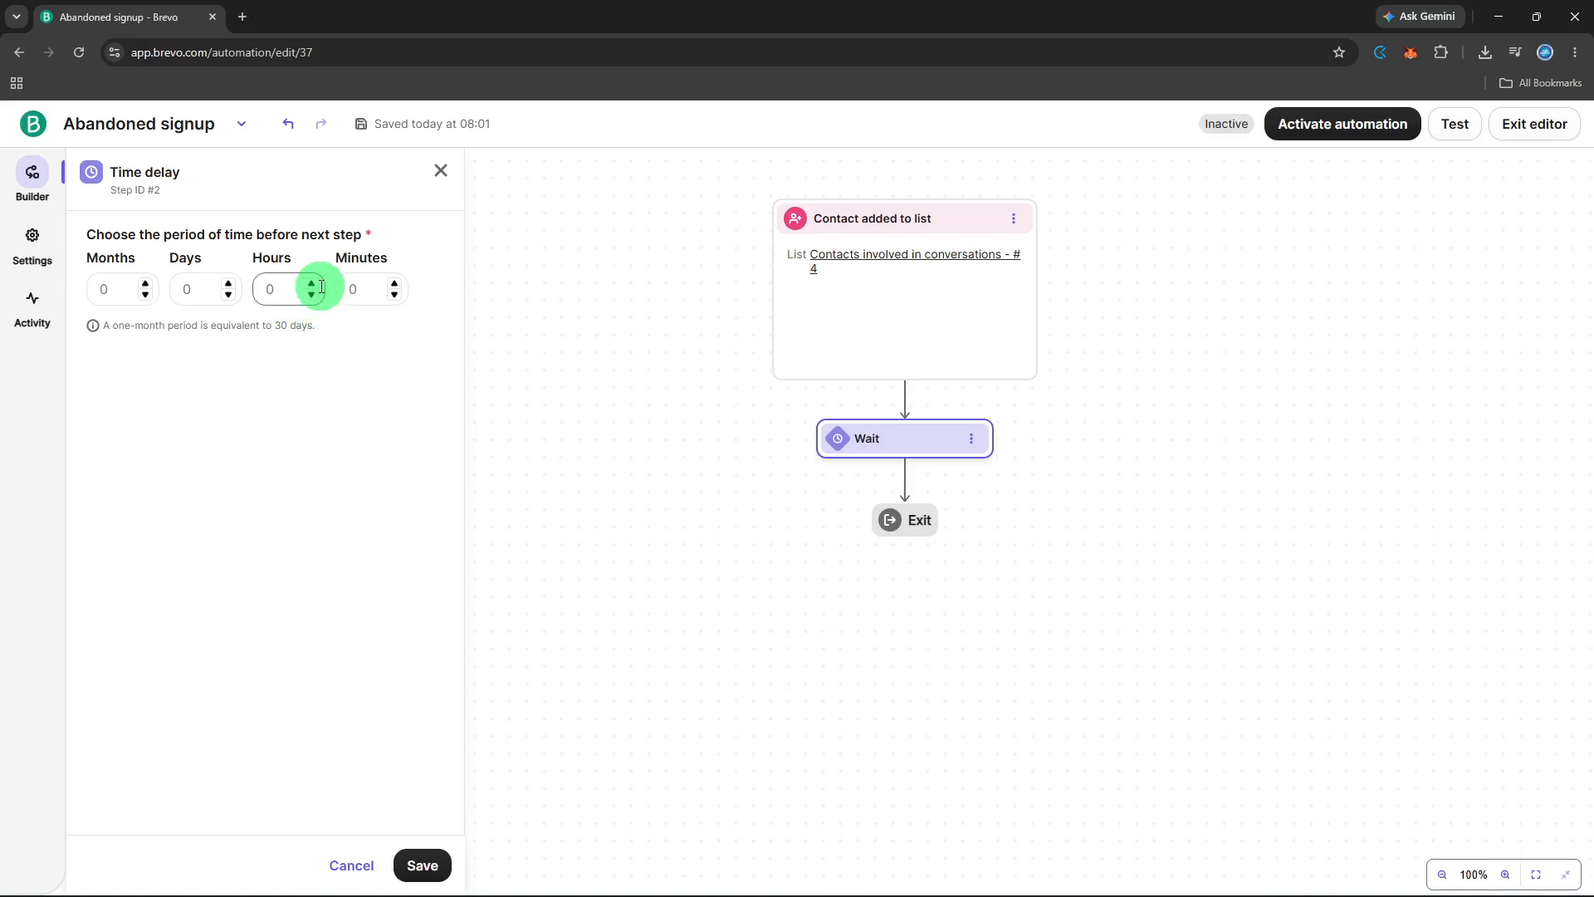
left_click(312, 284)
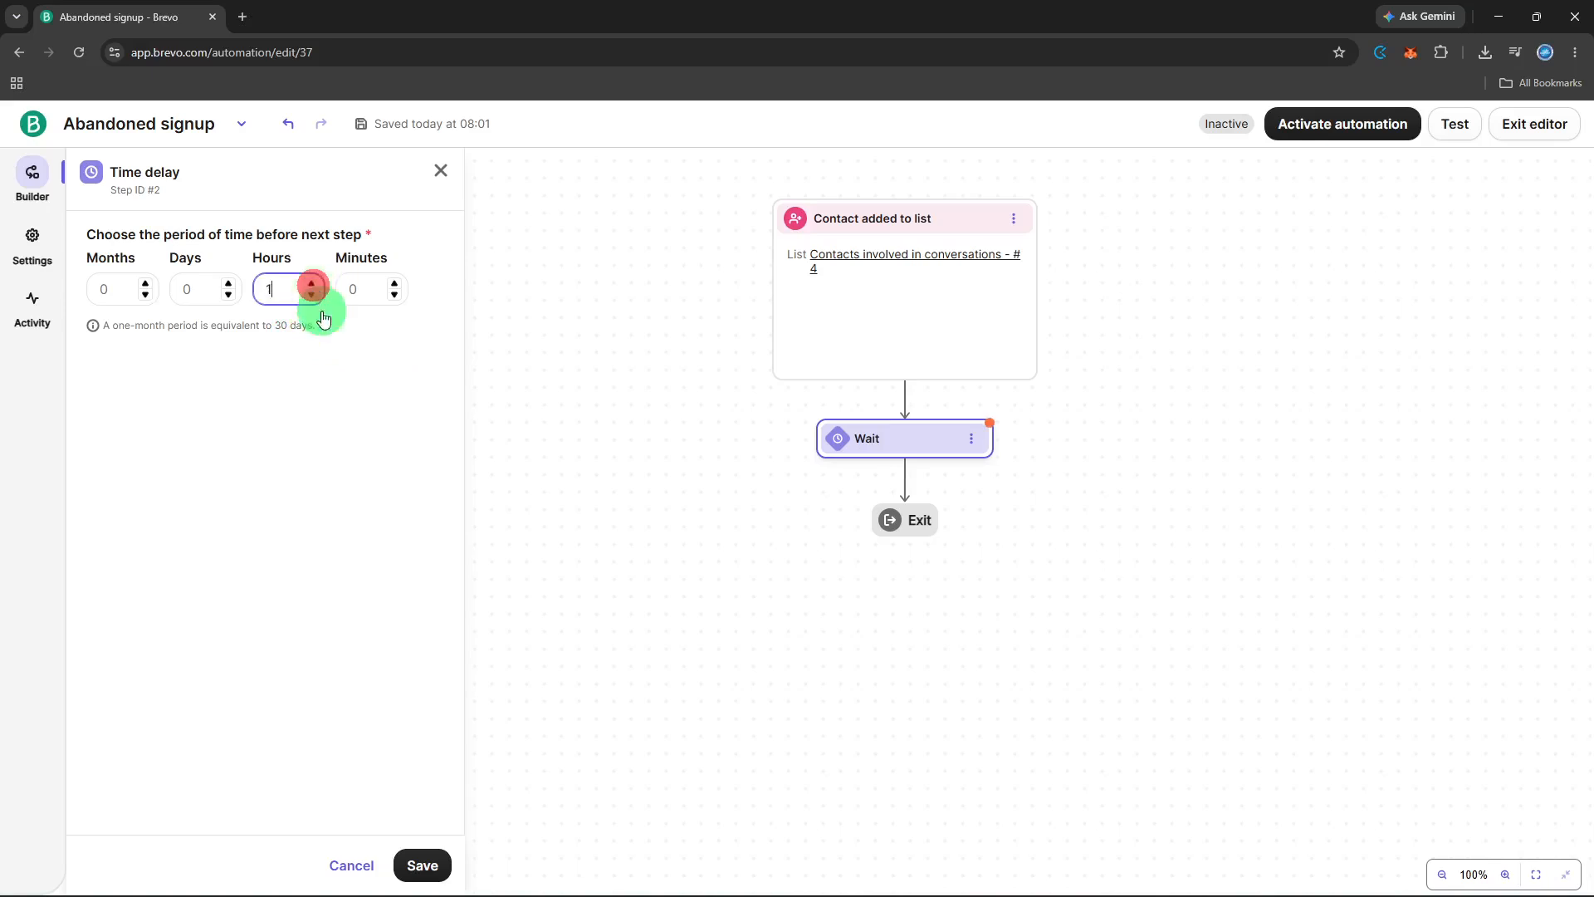
left_click(423, 864)
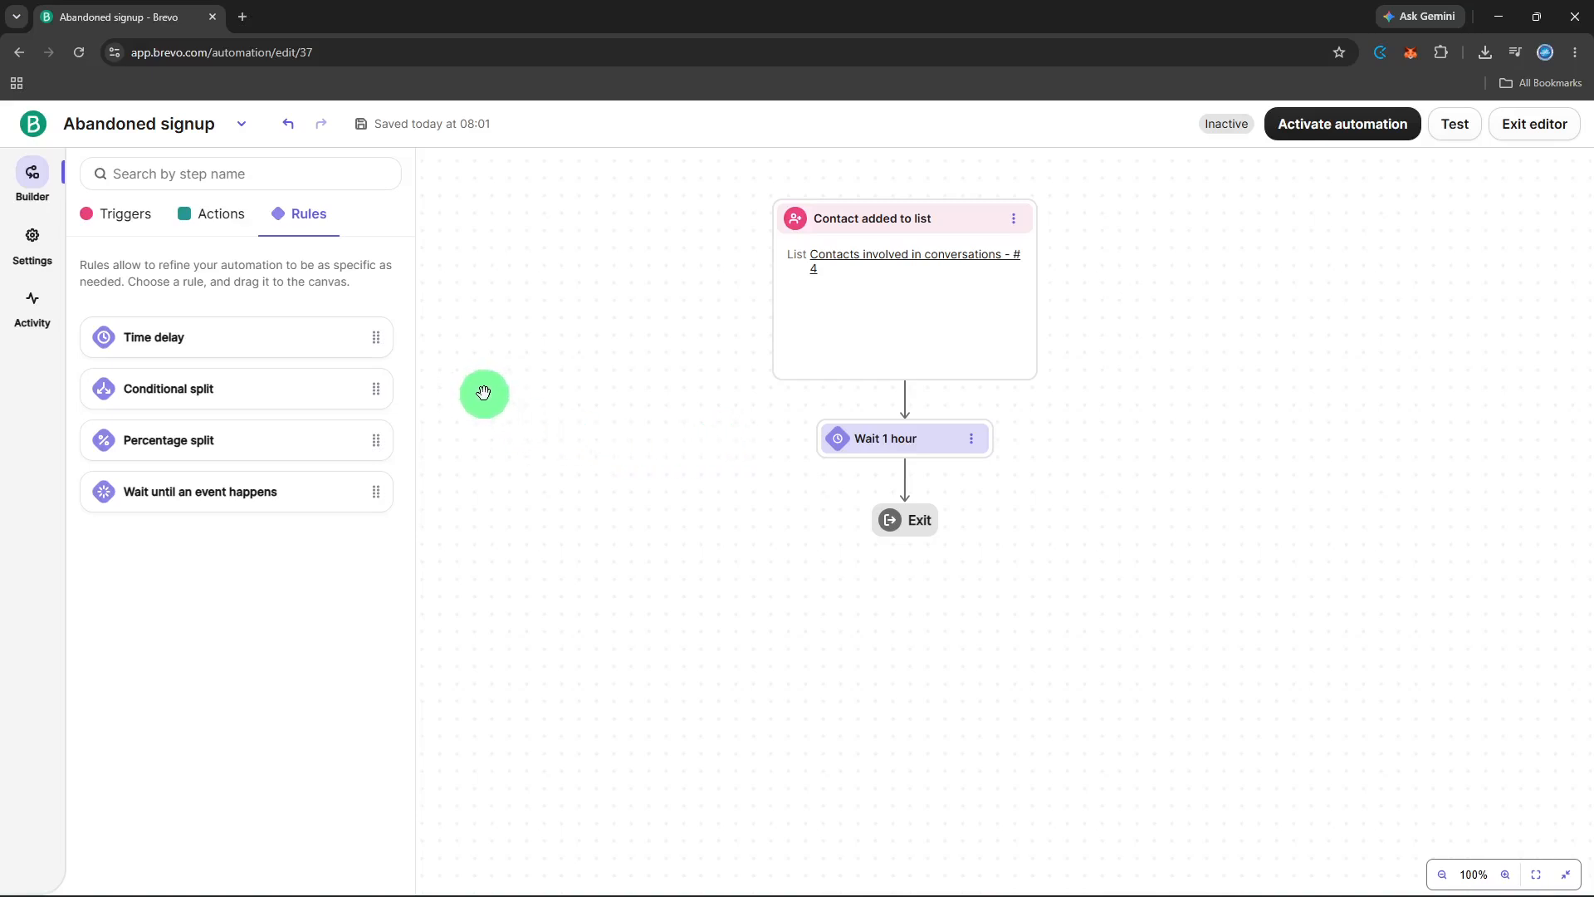
- Add a "Send an email" action to the automation after the 1-hour wait
left_click(214, 218)
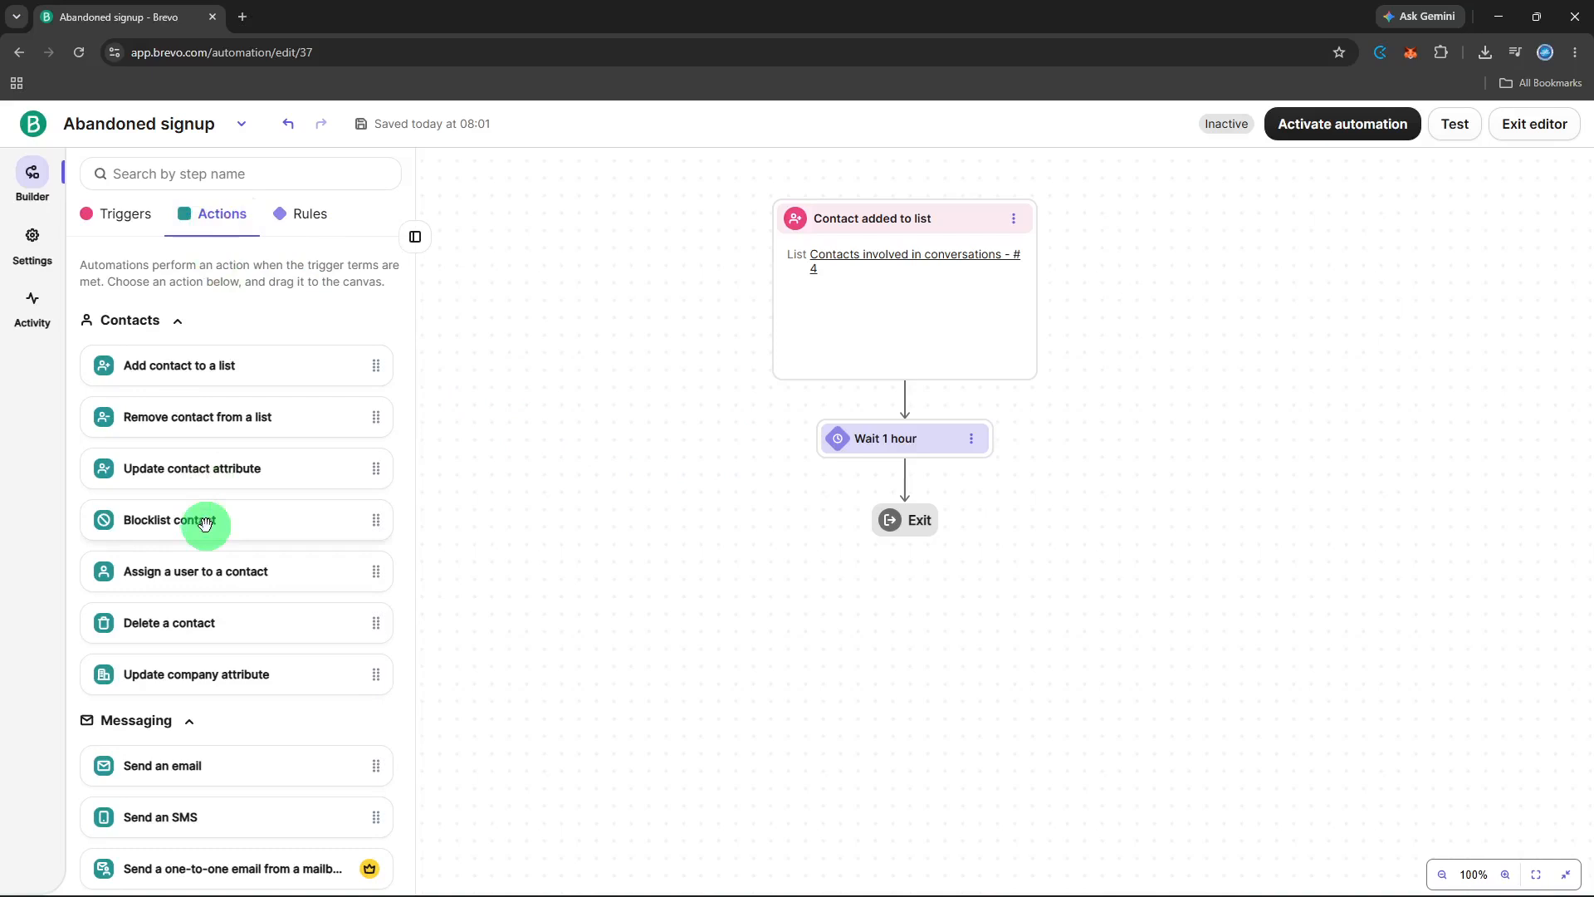
scroll(204, 523, "down", 2)
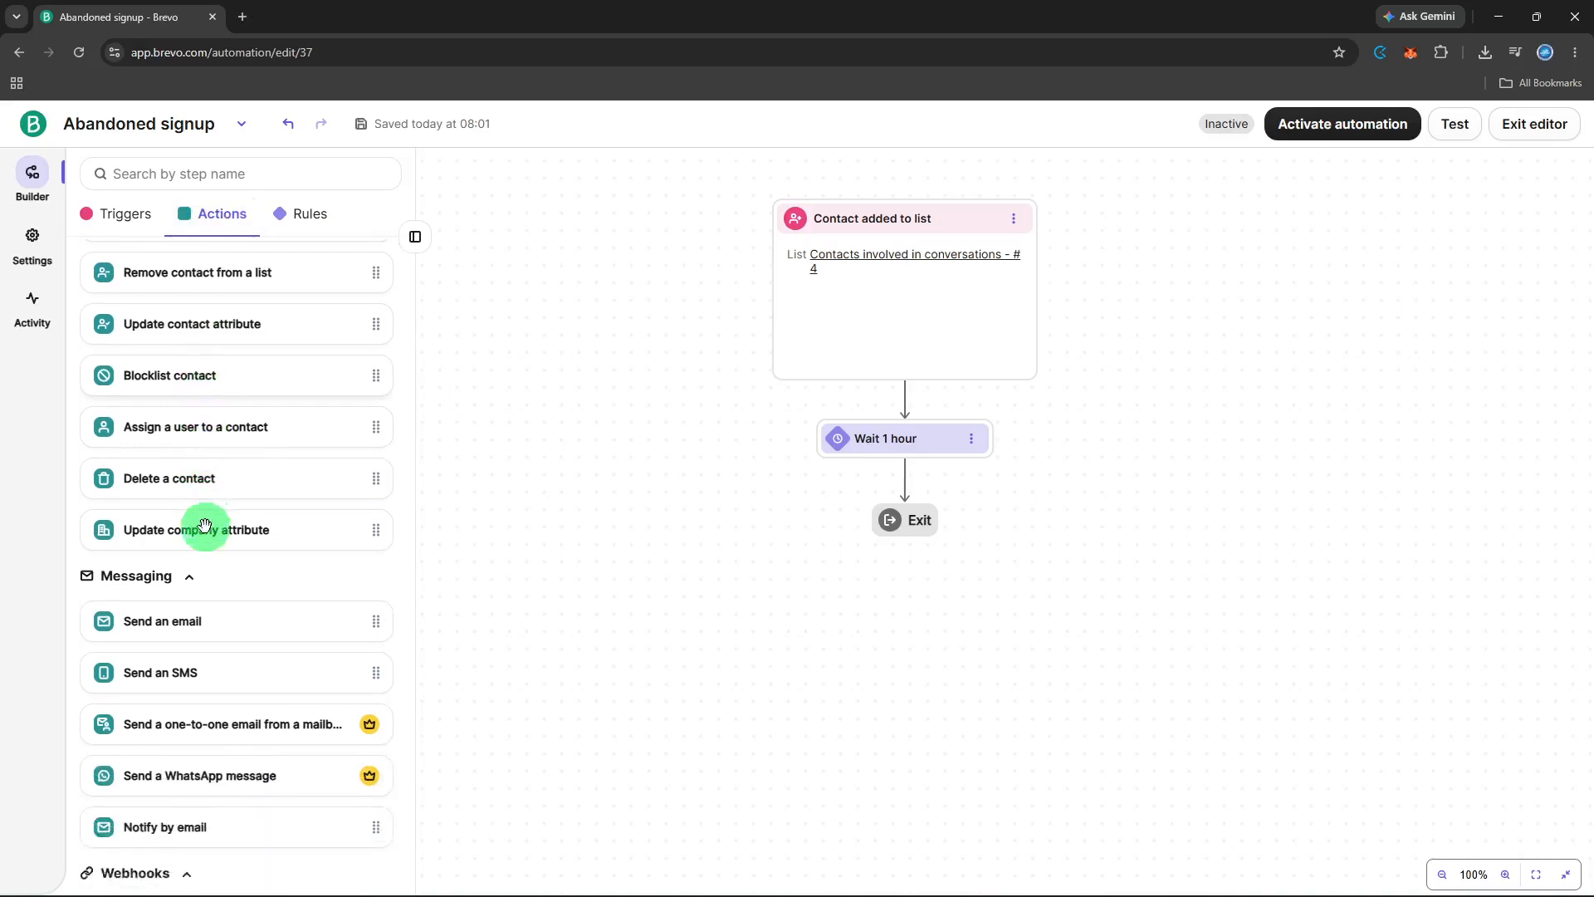
left_click_drag(181, 599, 905, 481)
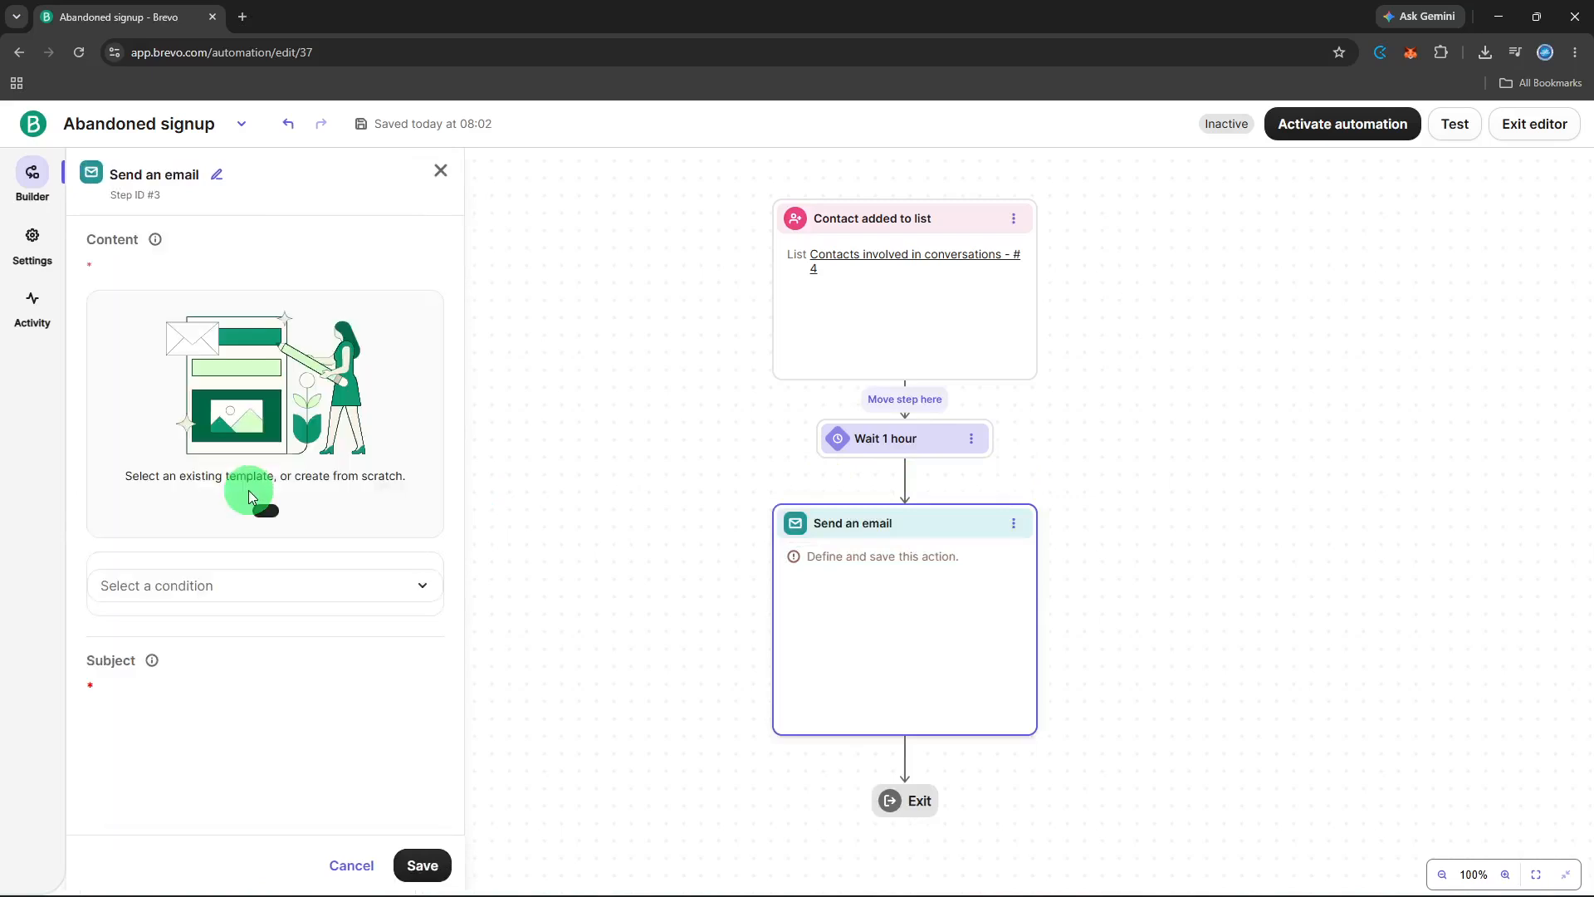
- Create a new message for the email action from the saved "New template", use its design in the automation, and save the action
left_click(243, 522)
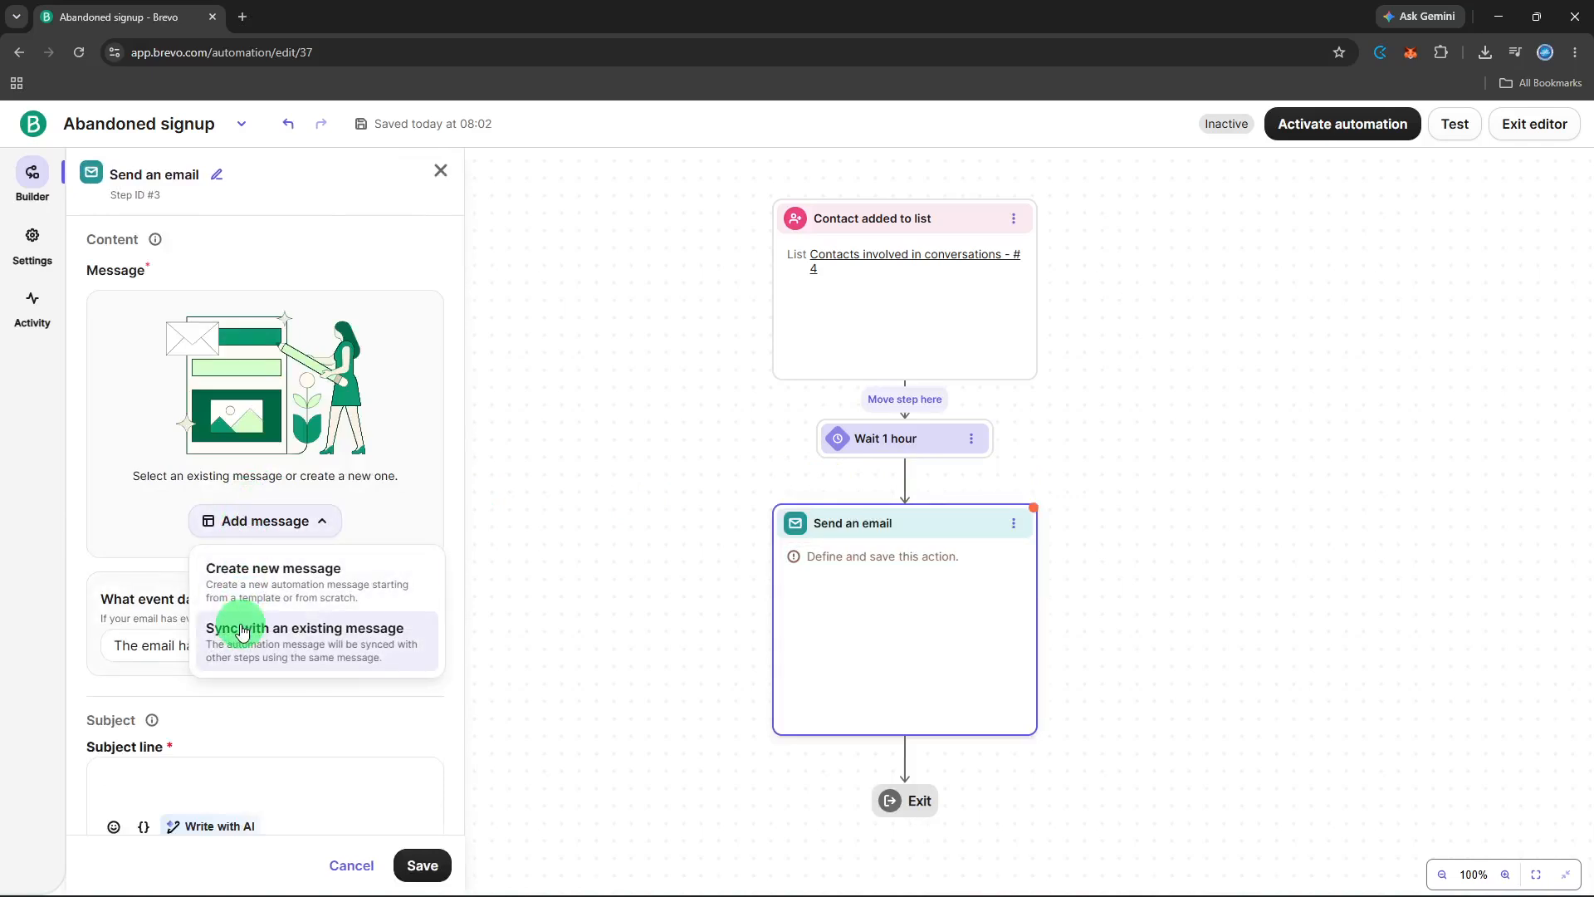
left_click(245, 582)
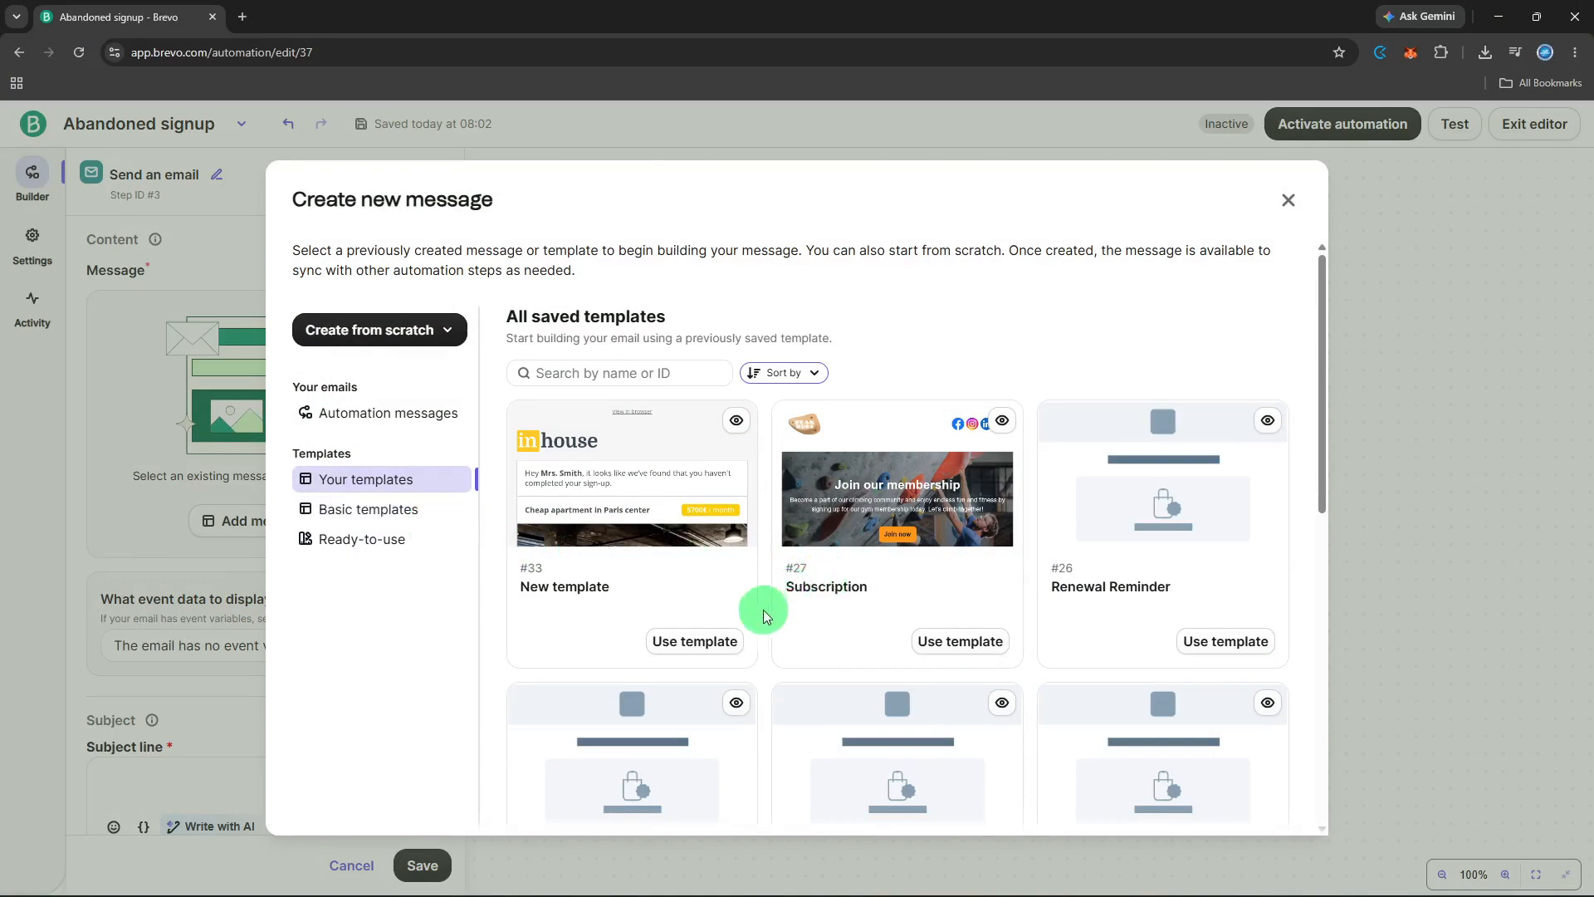
left_click(730, 638)
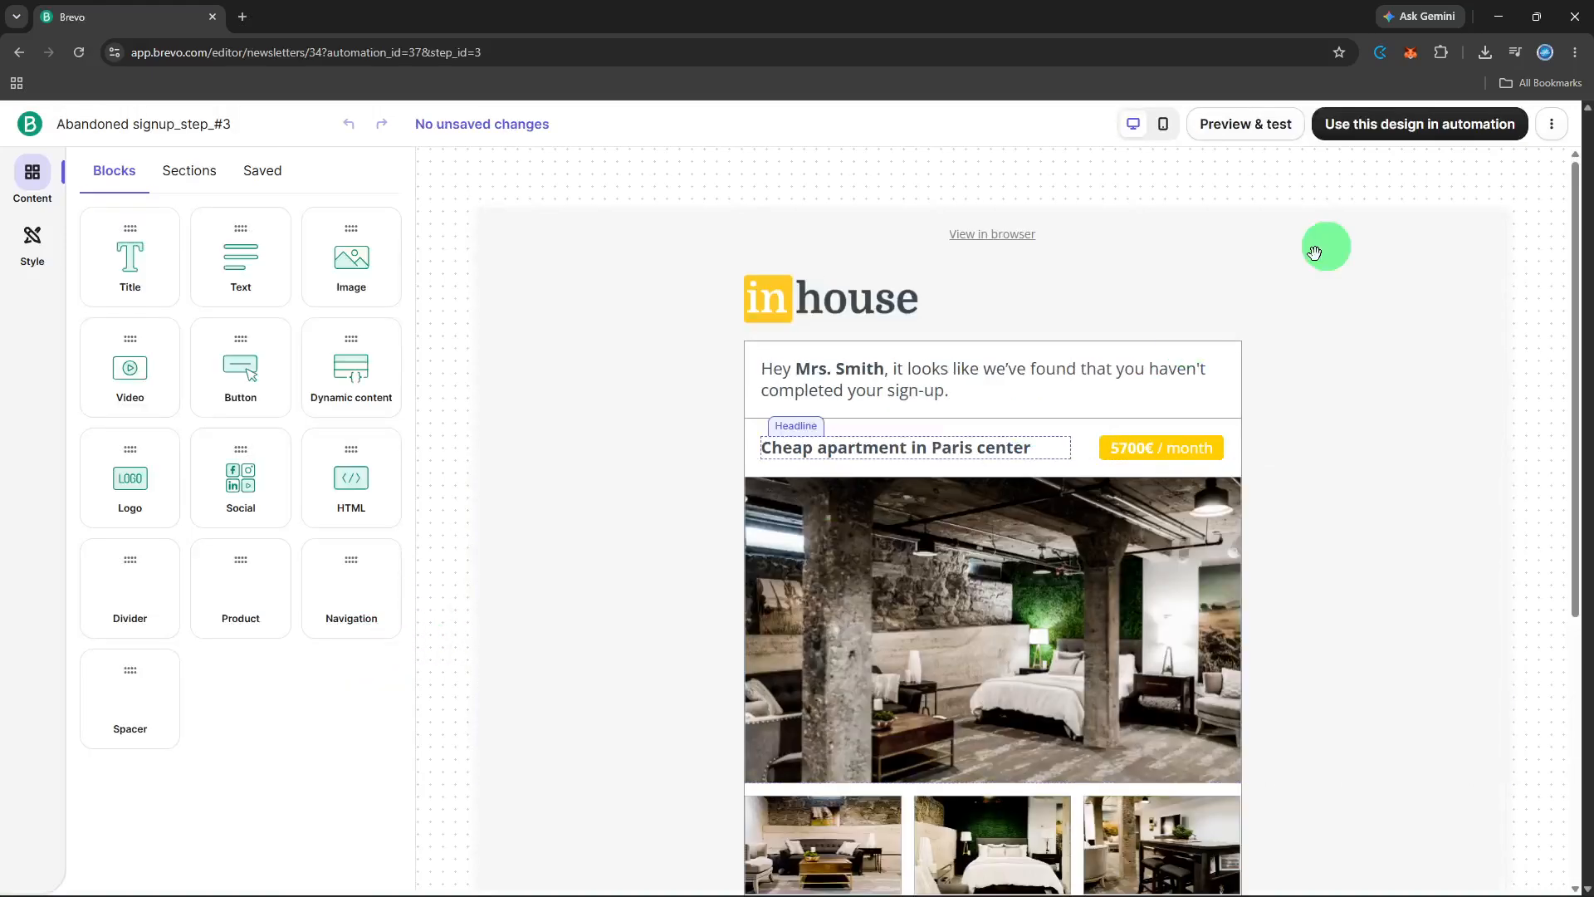
left_click(1398, 135)
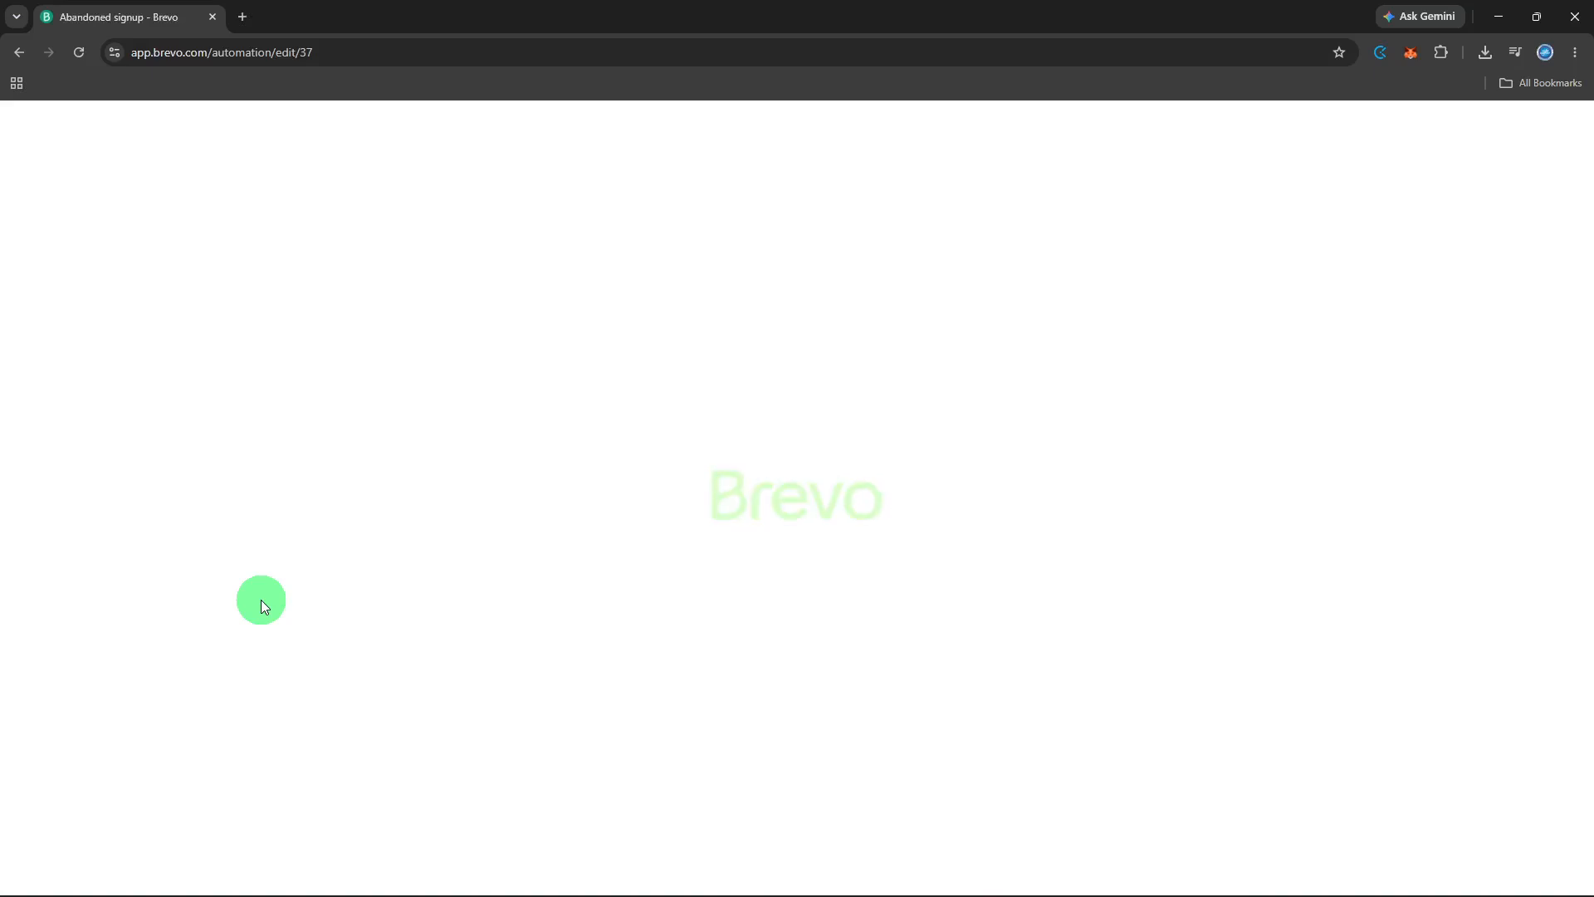
scroll(263, 607, "down", 4)
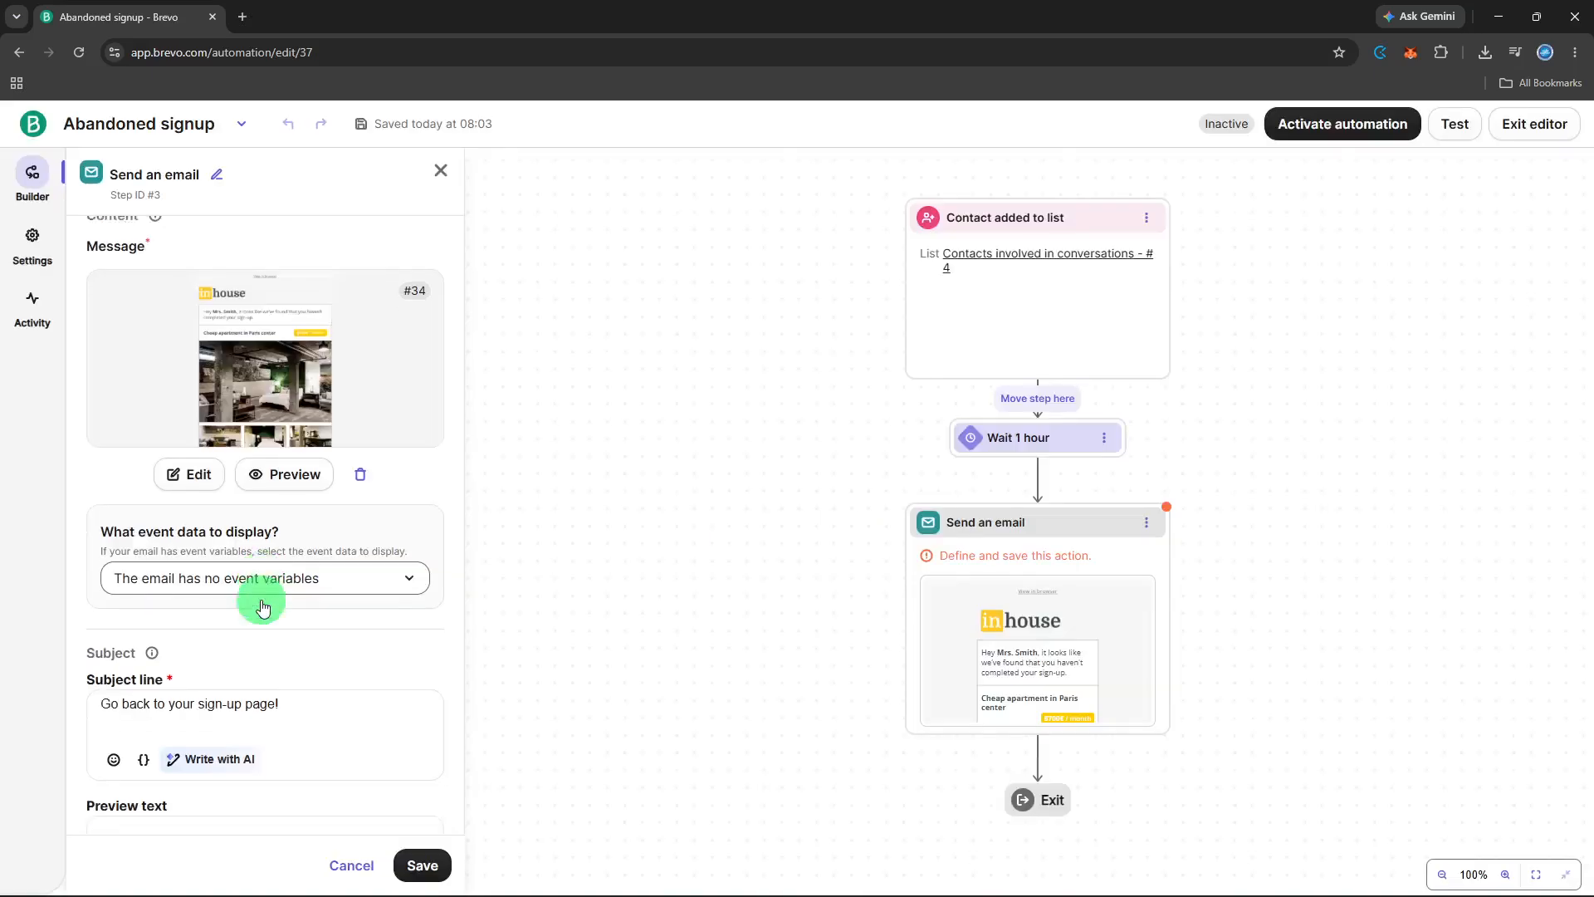
scroll(262, 600, "down", 3)
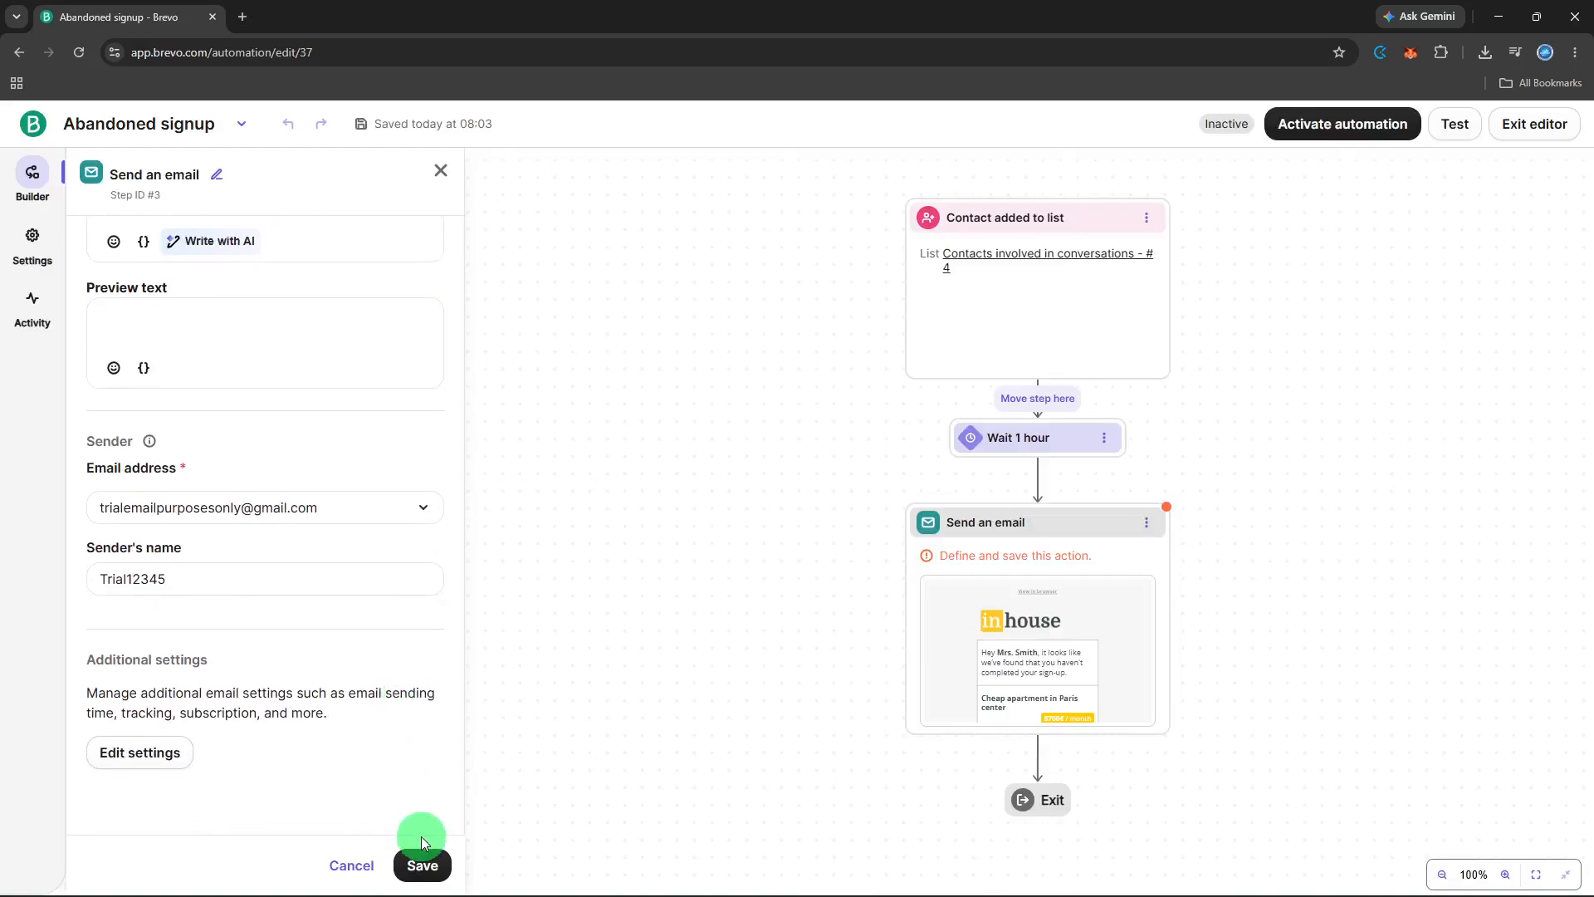
left_click(422, 864)
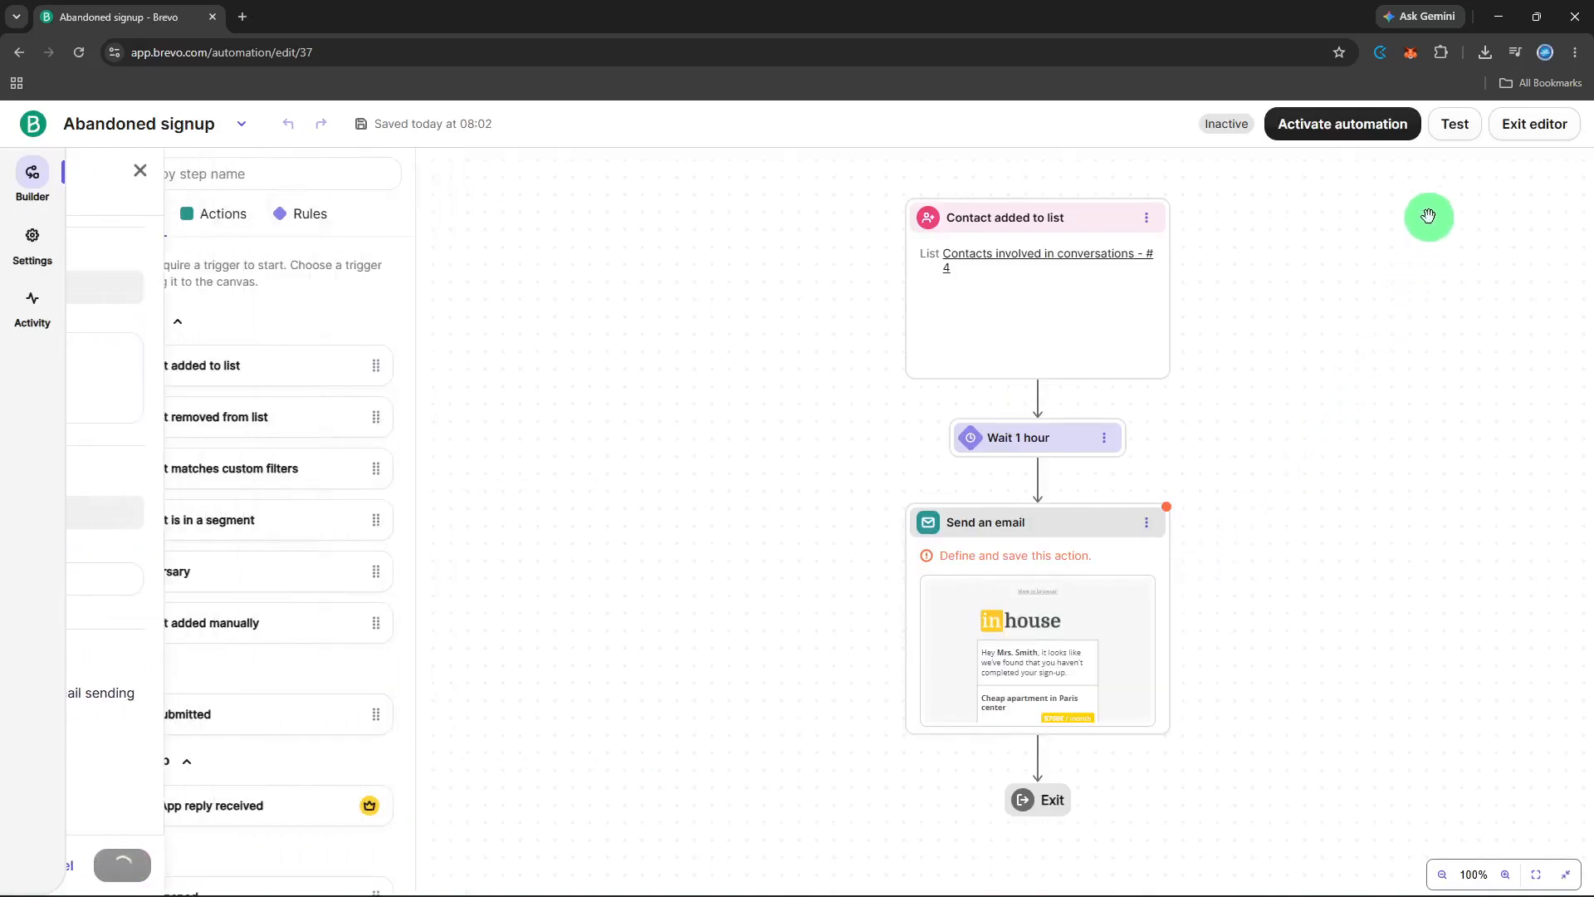
- Test the automation's messages with an existing contact found by the start of its name, and finish the test
left_click(1451, 133)
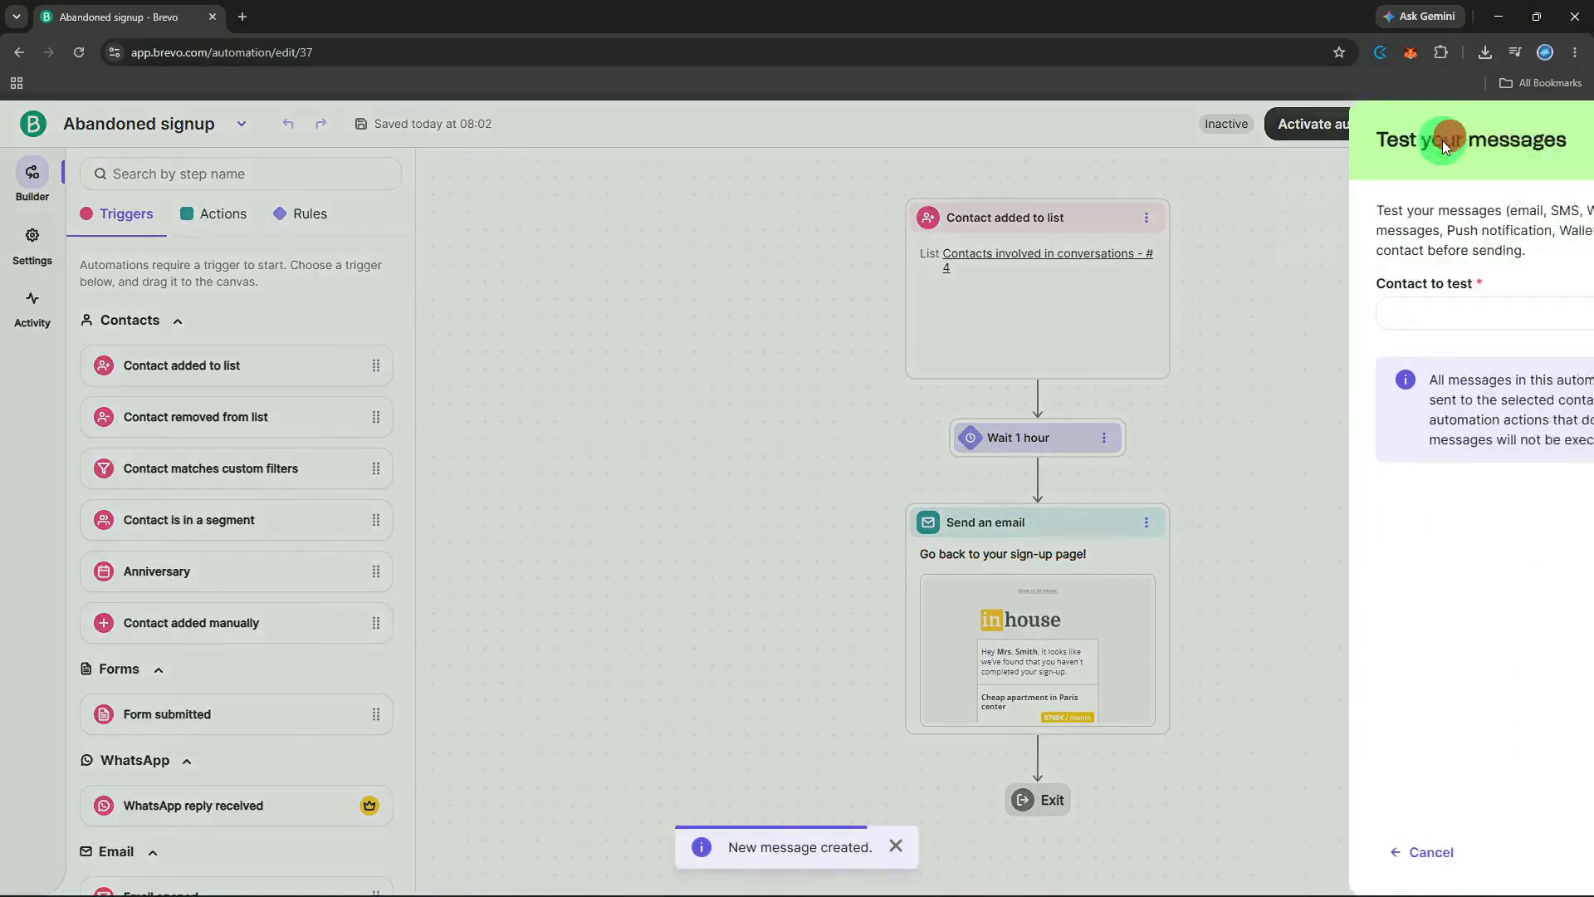
left_click(1375, 331)
type("sa")
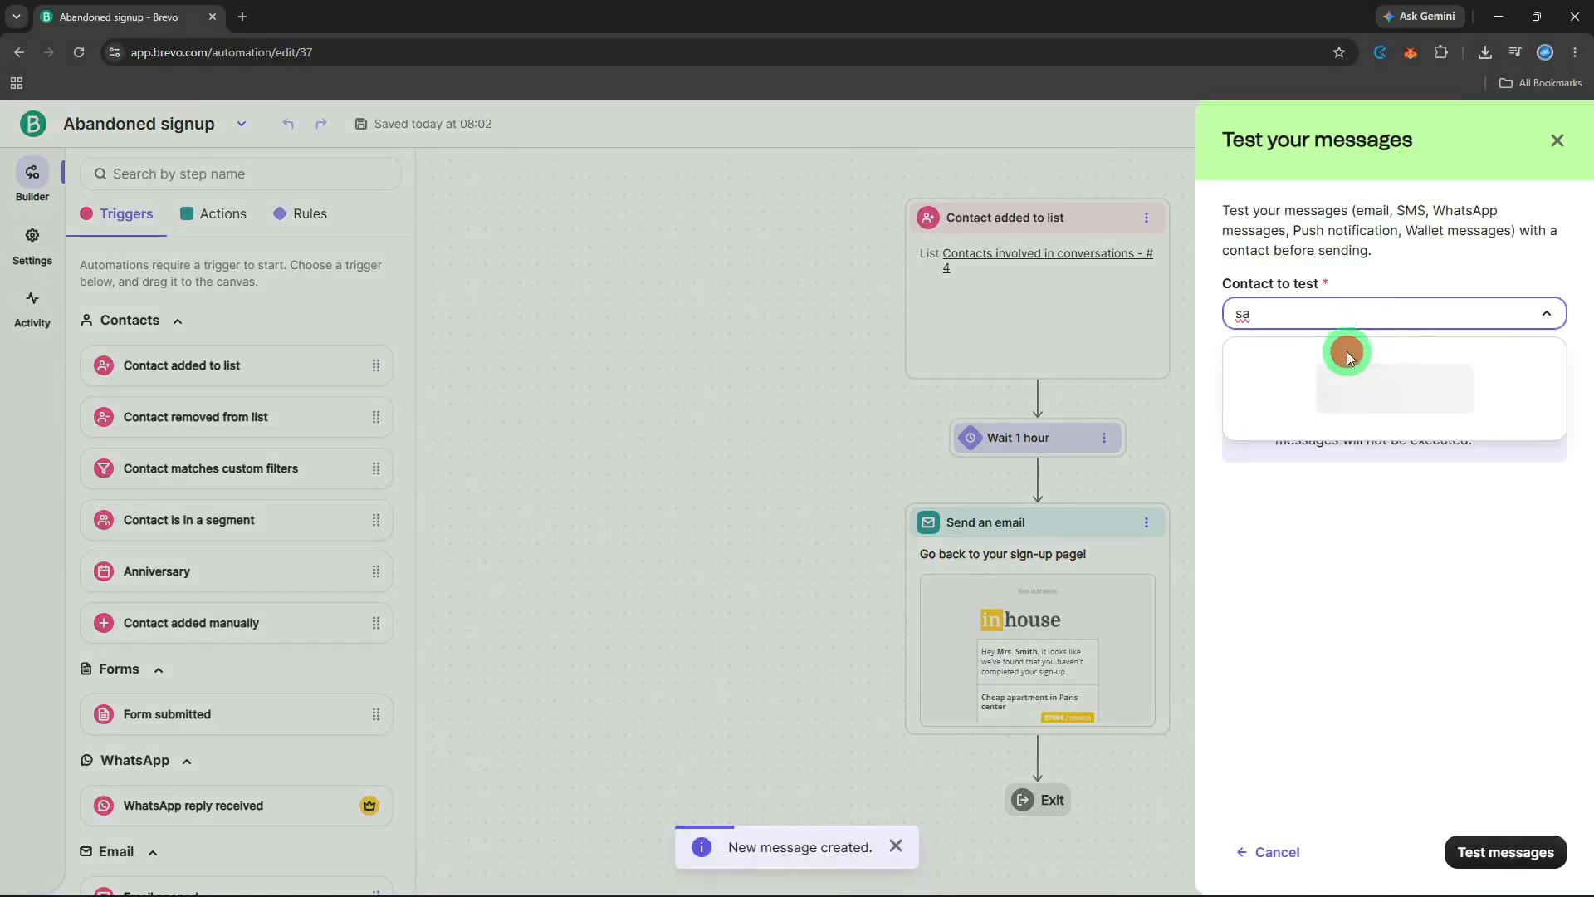
left_click(1348, 358)
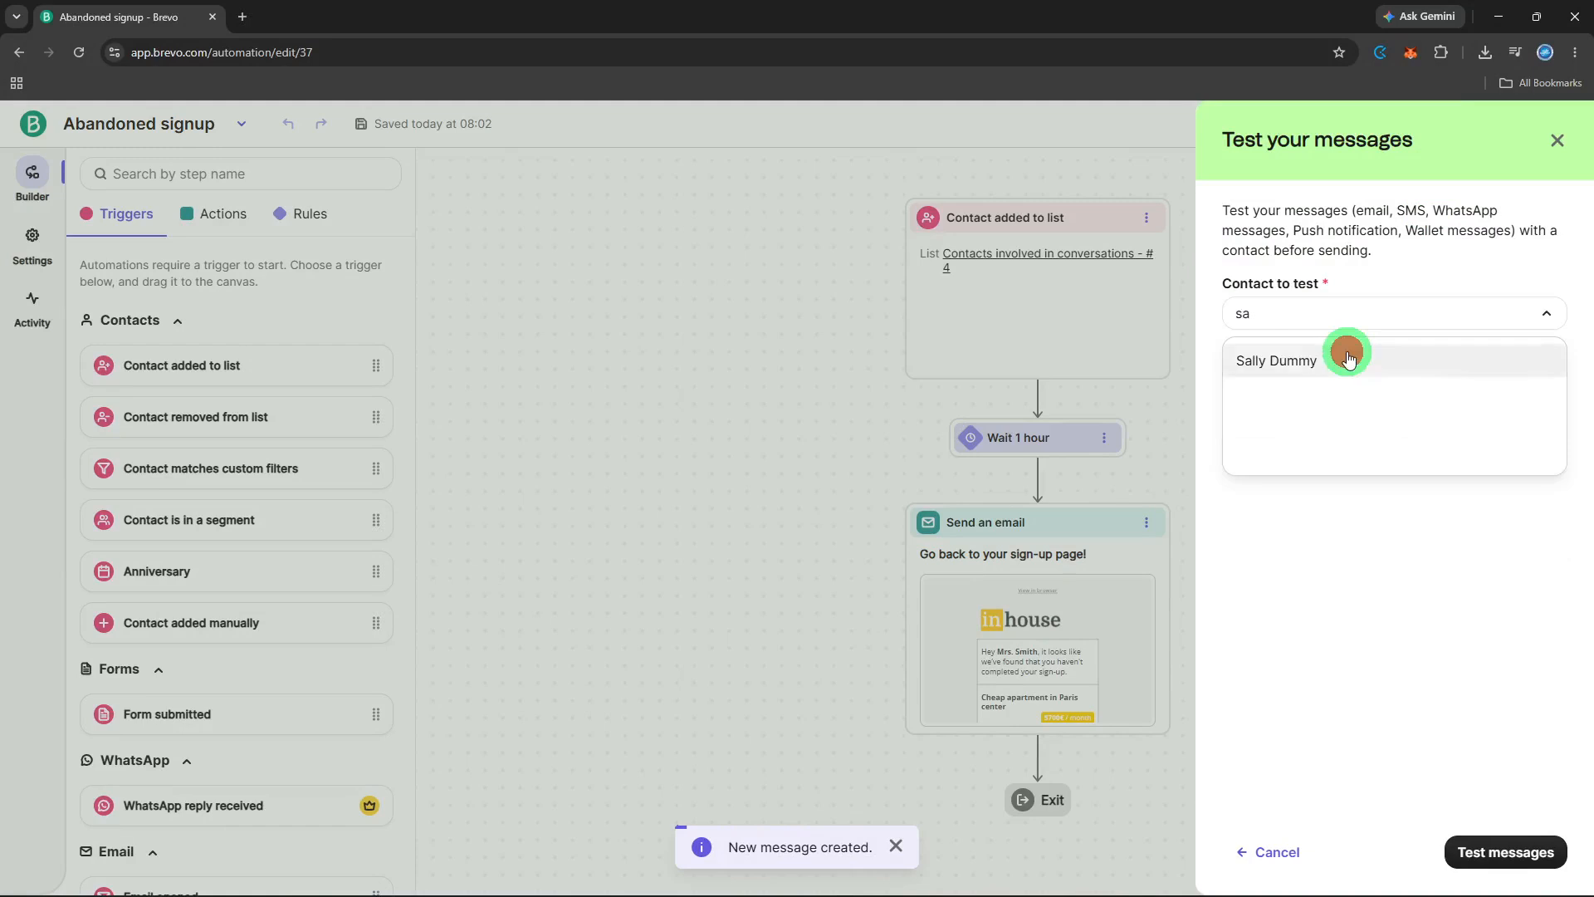
left_click(1478, 852)
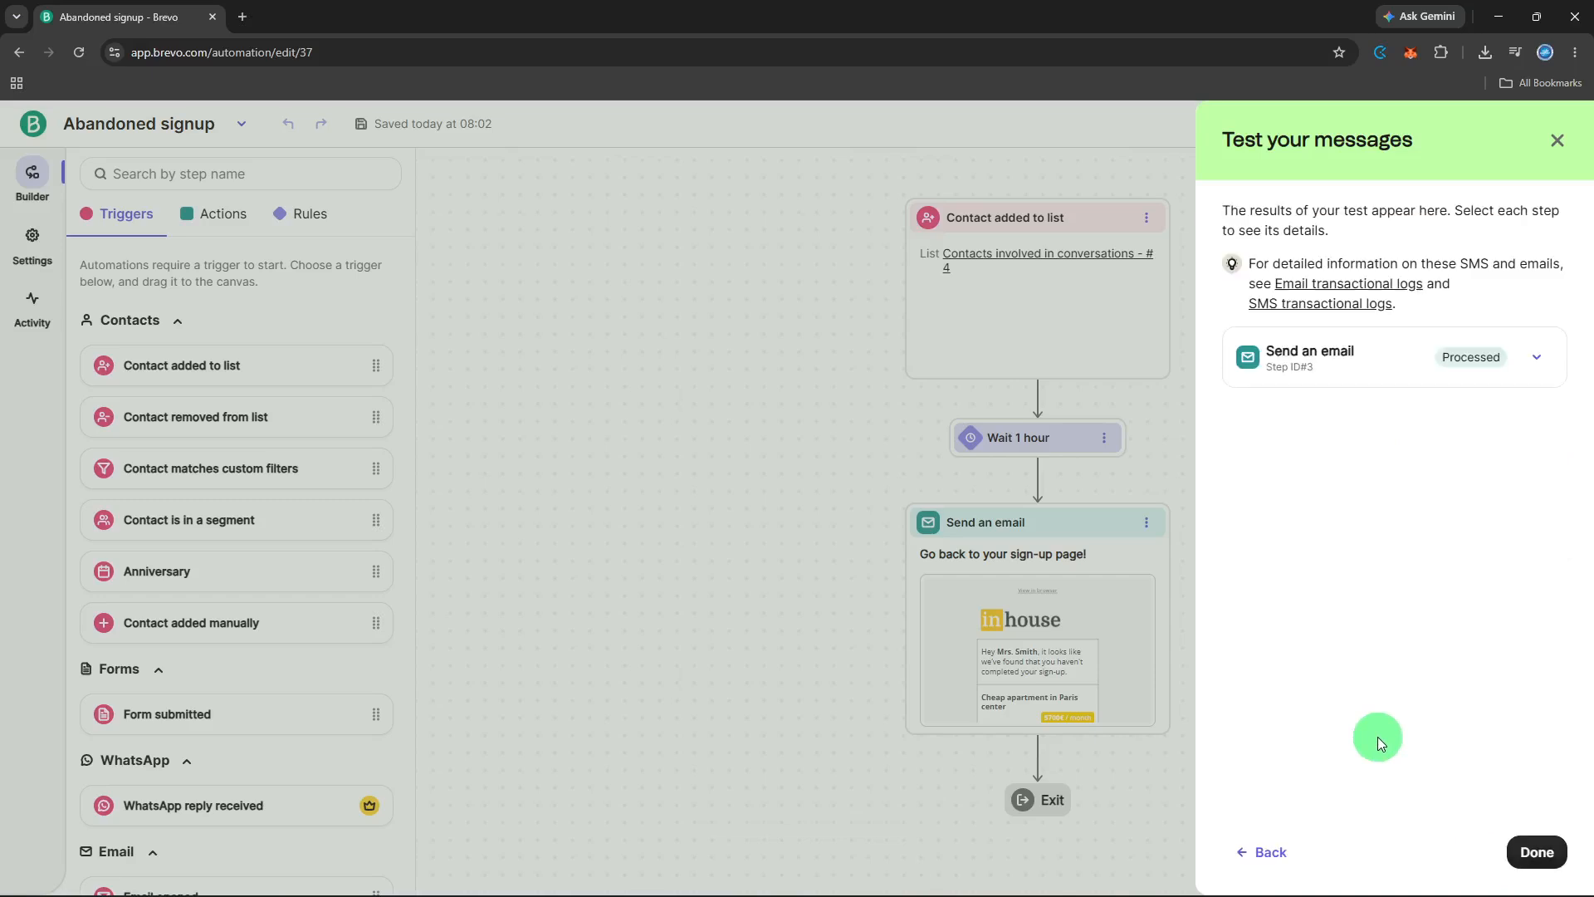
left_click(1537, 850)
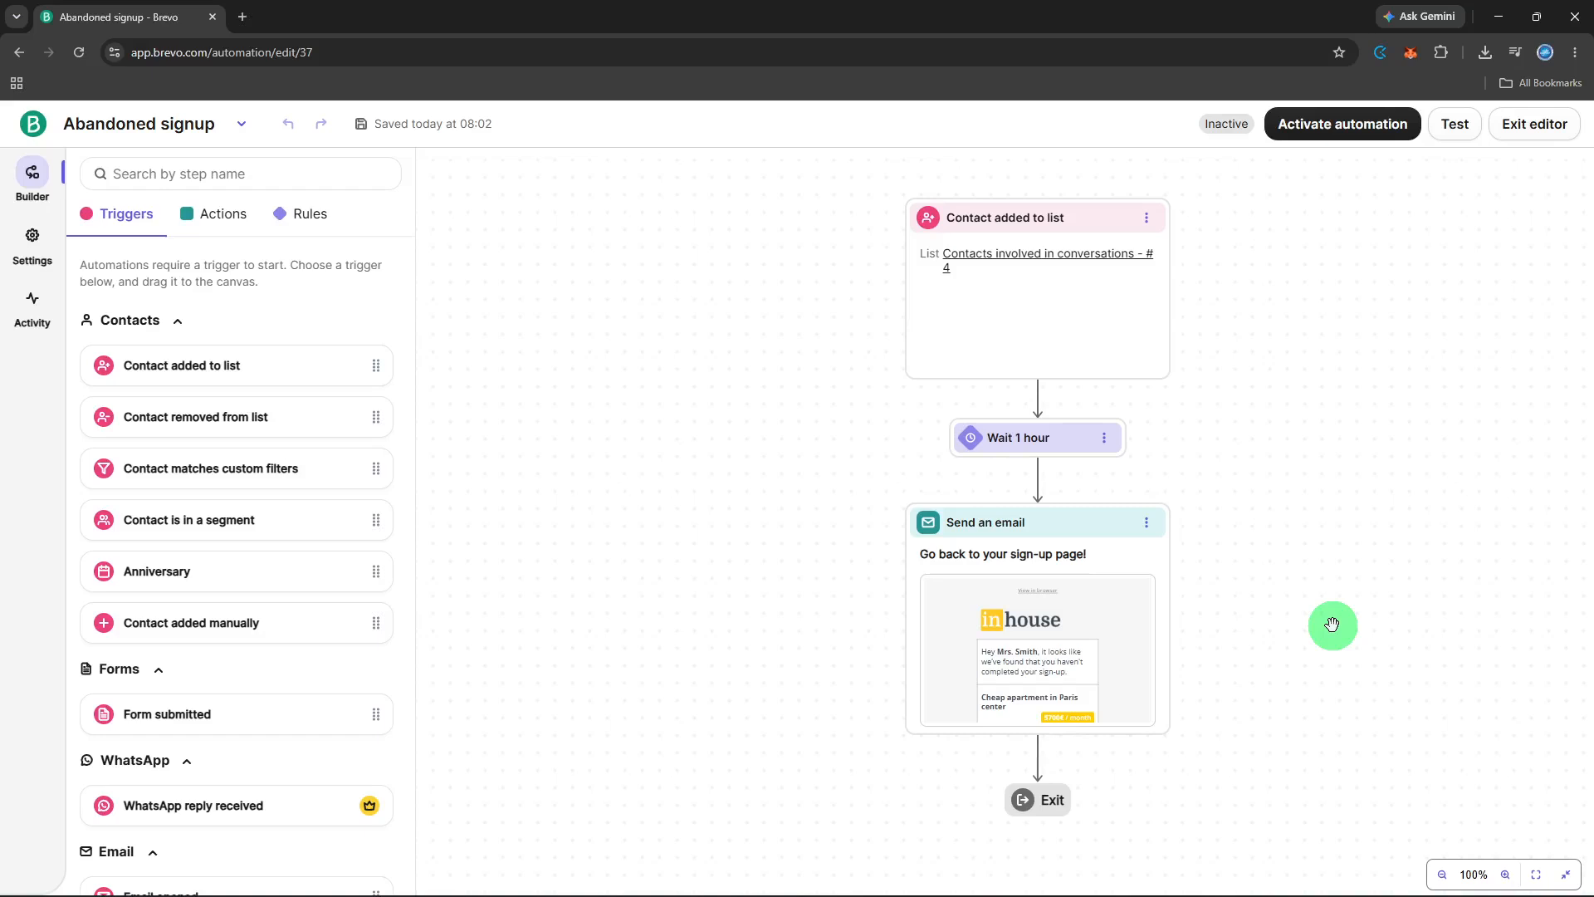
- Activate the "Abandoned signup" automation without allowing contact re-entry after exit
left_click(1308, 139)
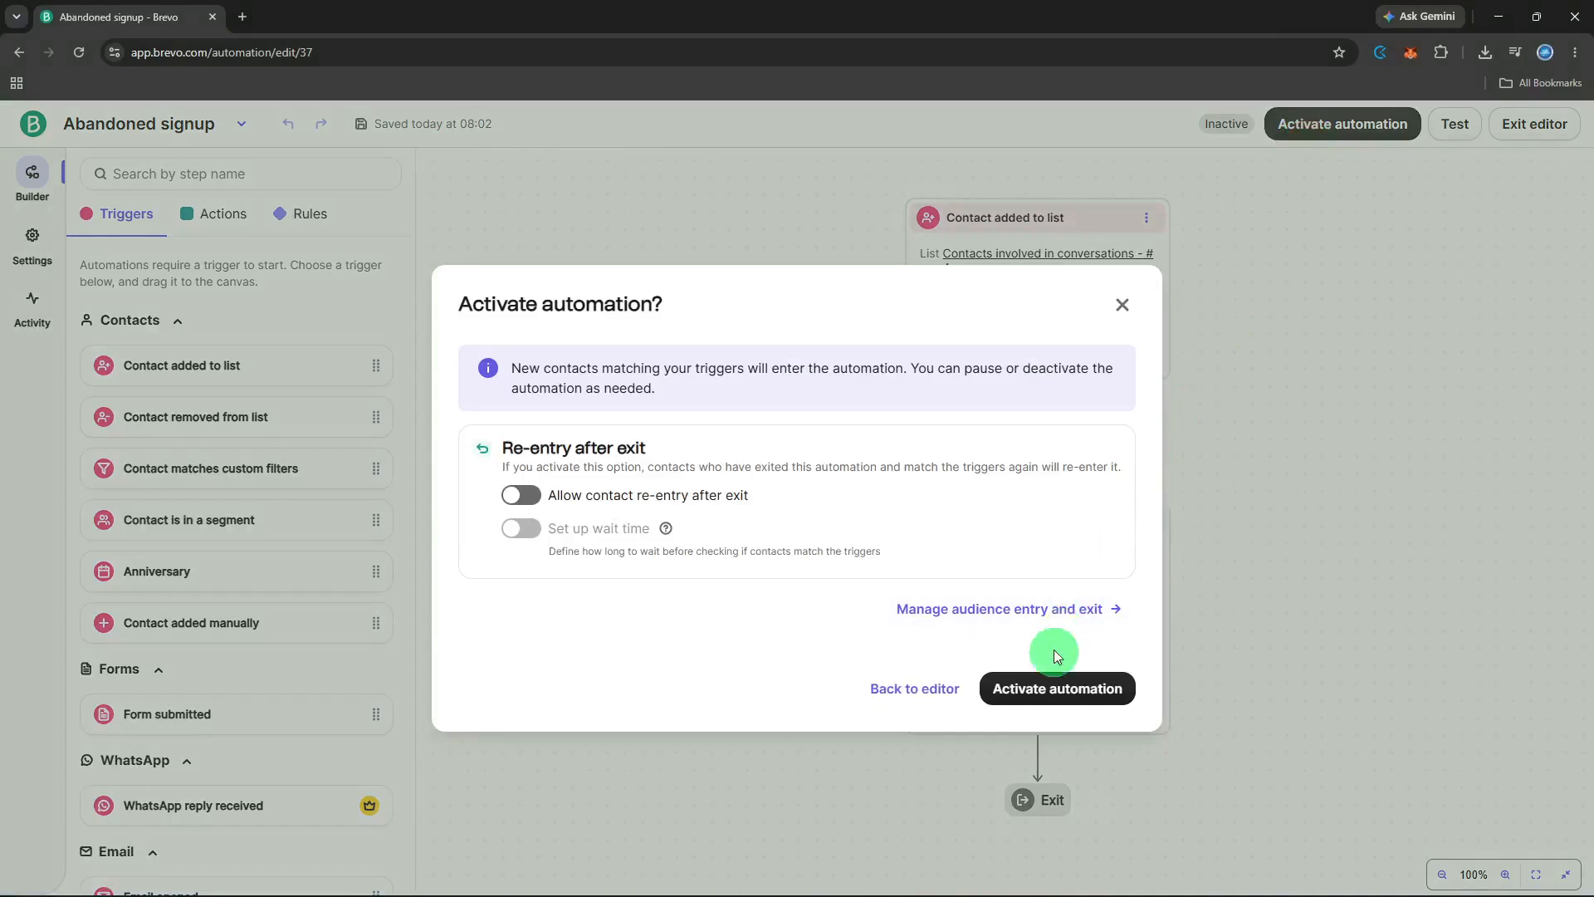
left_click(1045, 700)
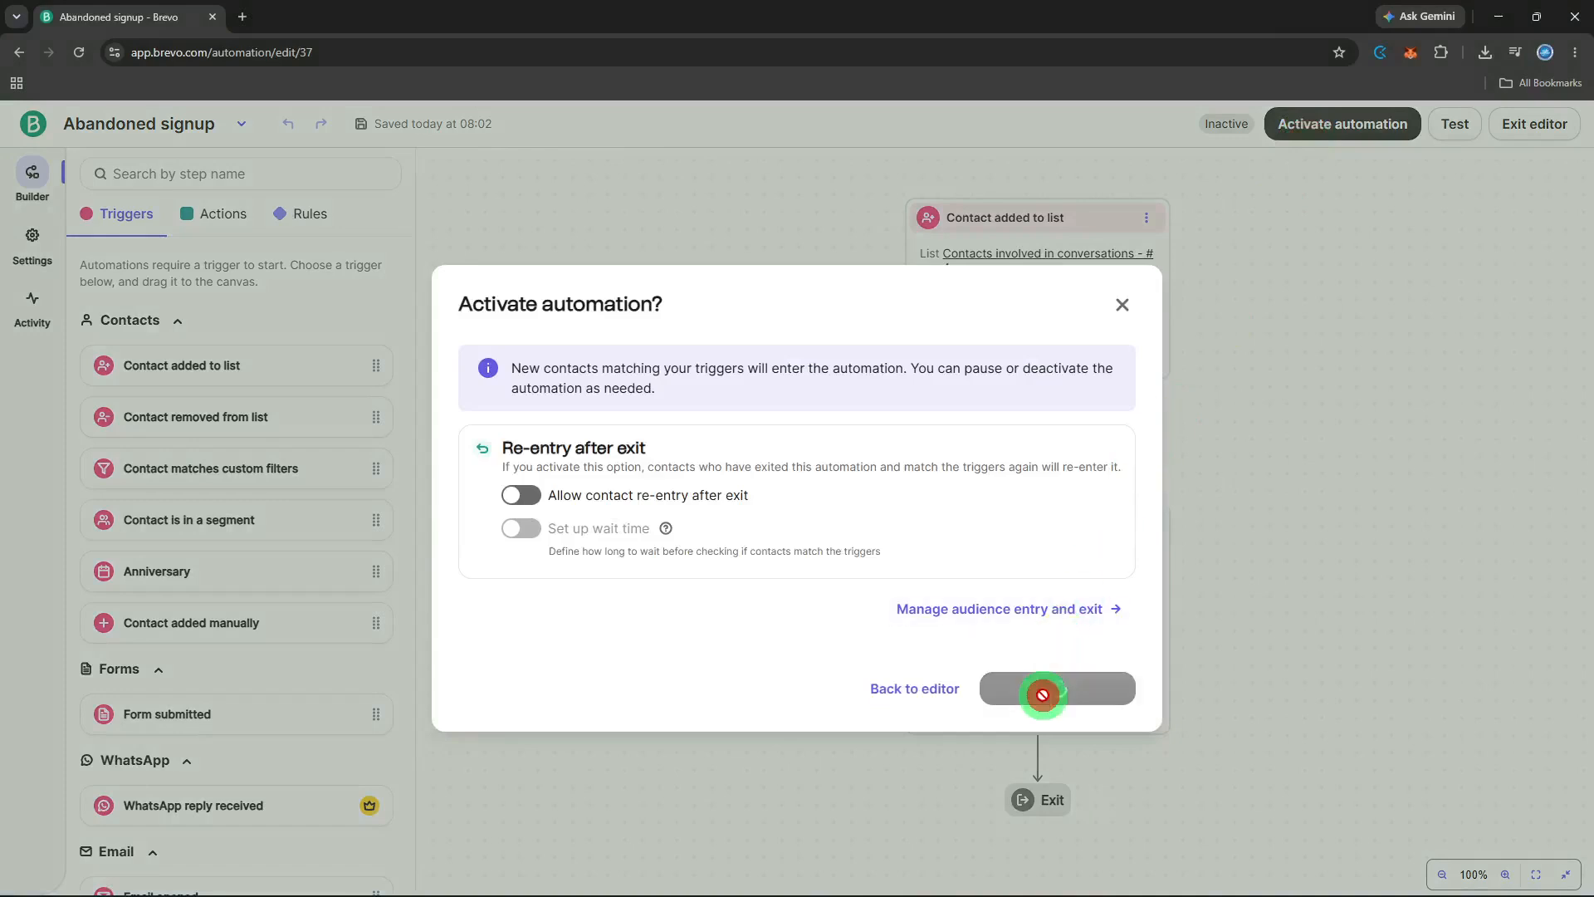